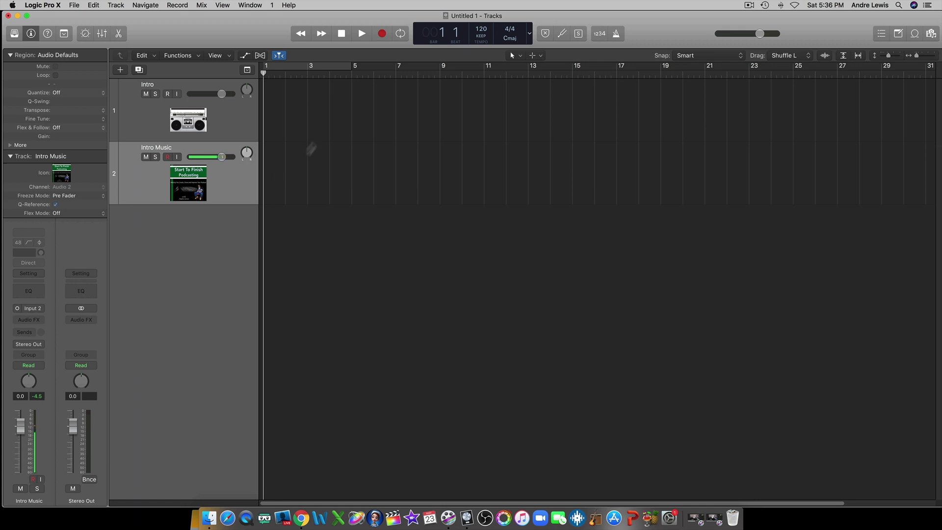
Record a voice take on the Intro Music track from bar 1 to about bar 16
left_click(382, 34)
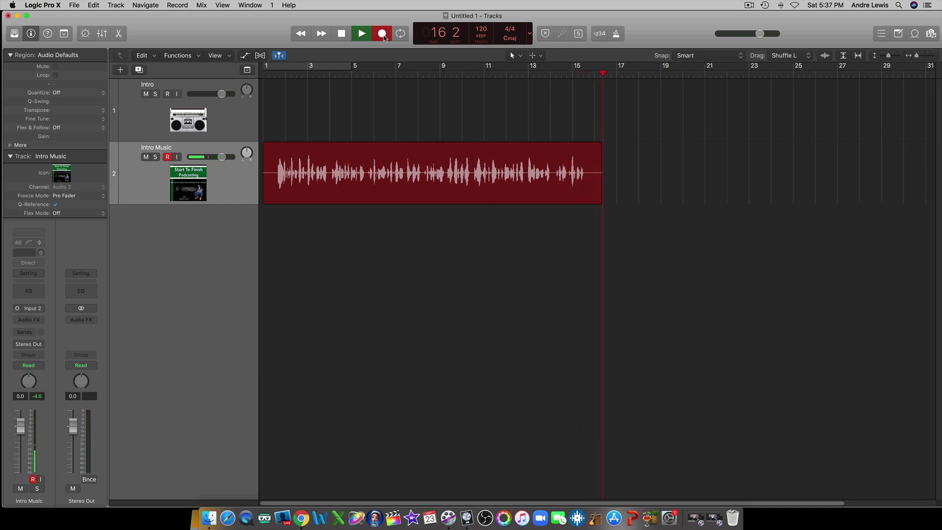
key("space")
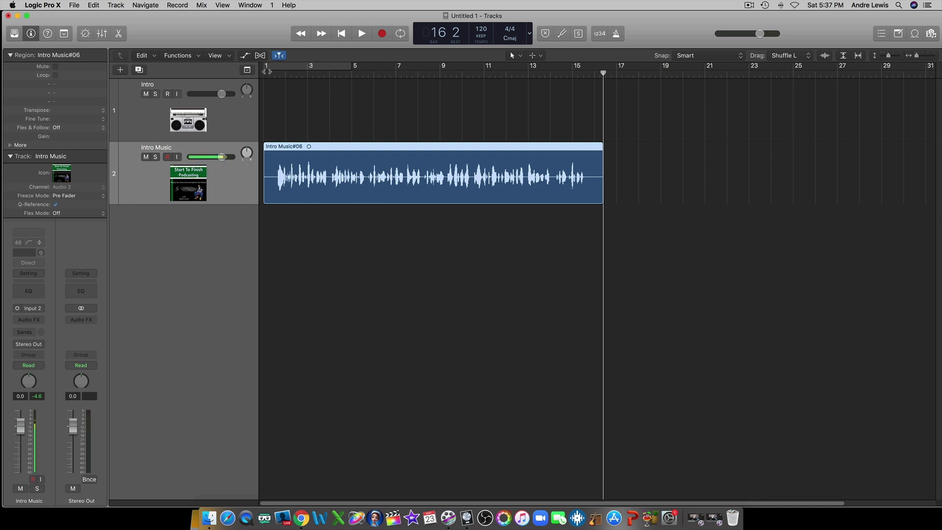
left_click(265, 71)
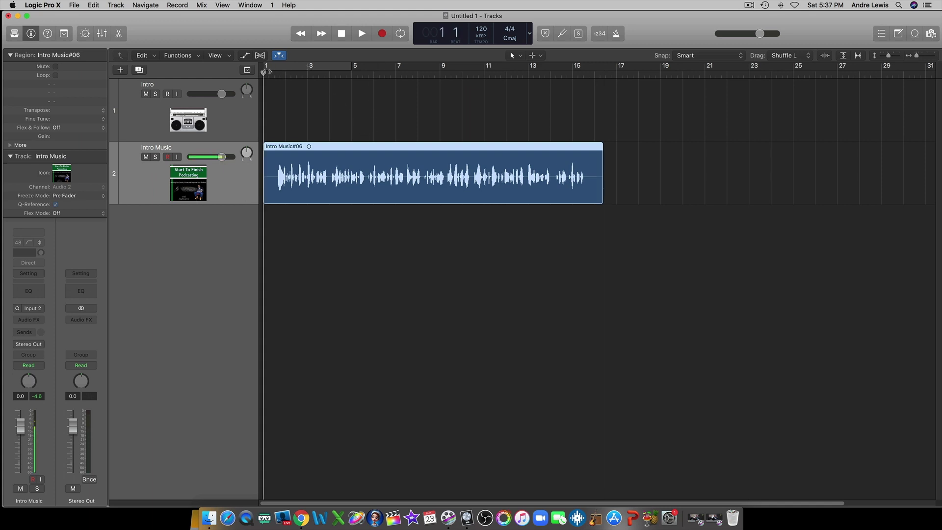
left_click(381, 33)
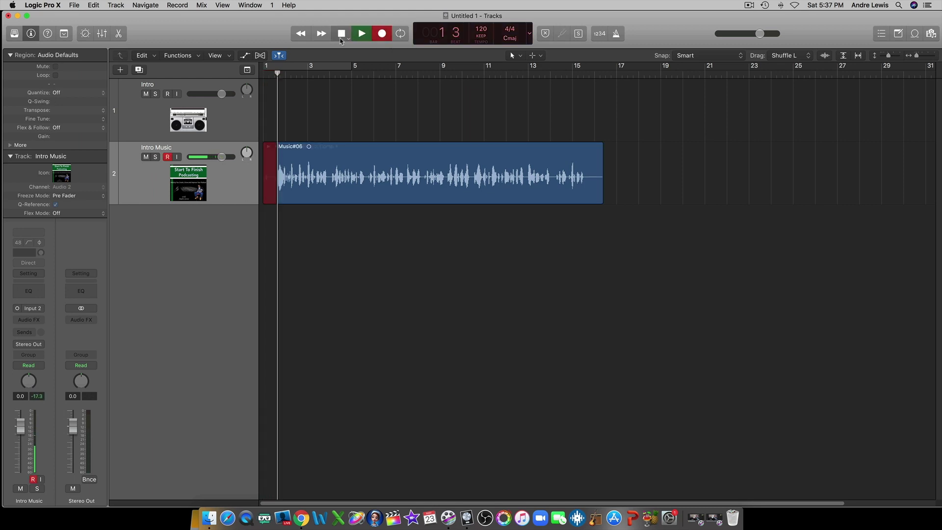
left_click(341, 36)
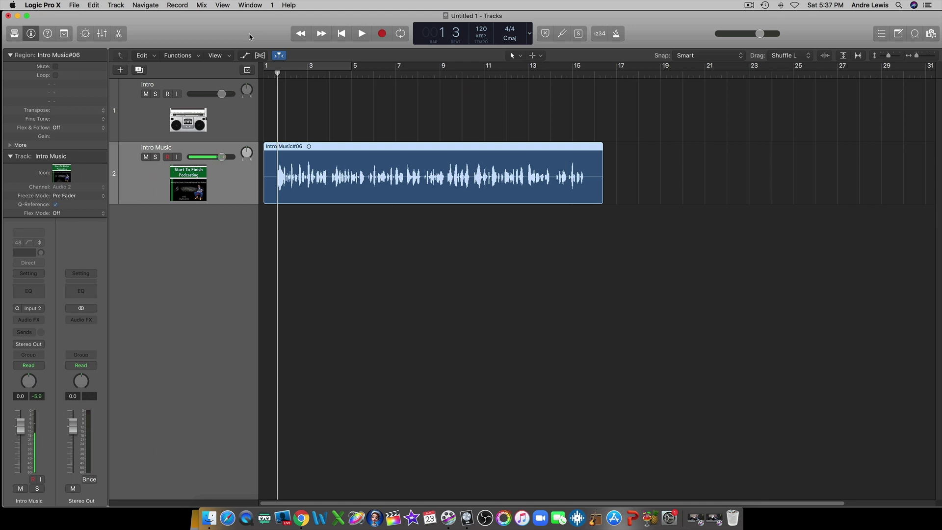
Play back the recorded voice take on the Intro Music track from bar 1
left_click(263, 74)
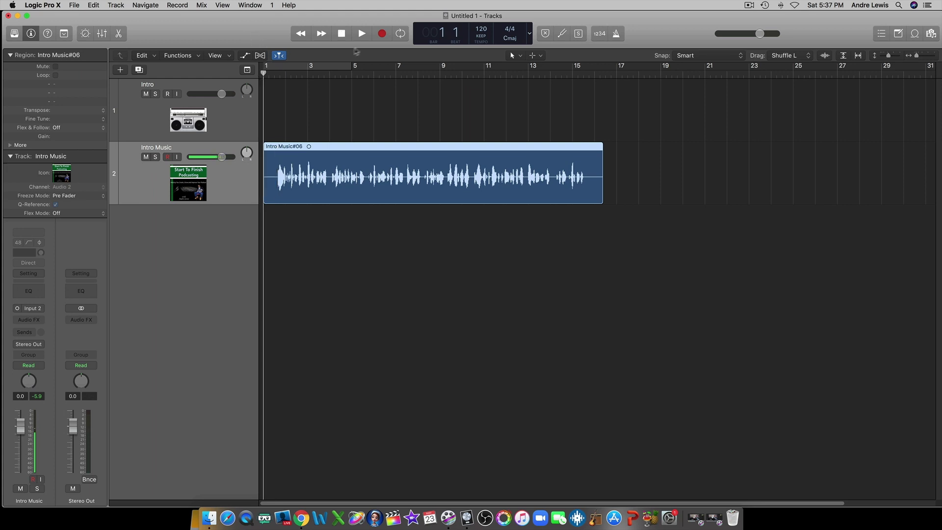
left_click(360, 39)
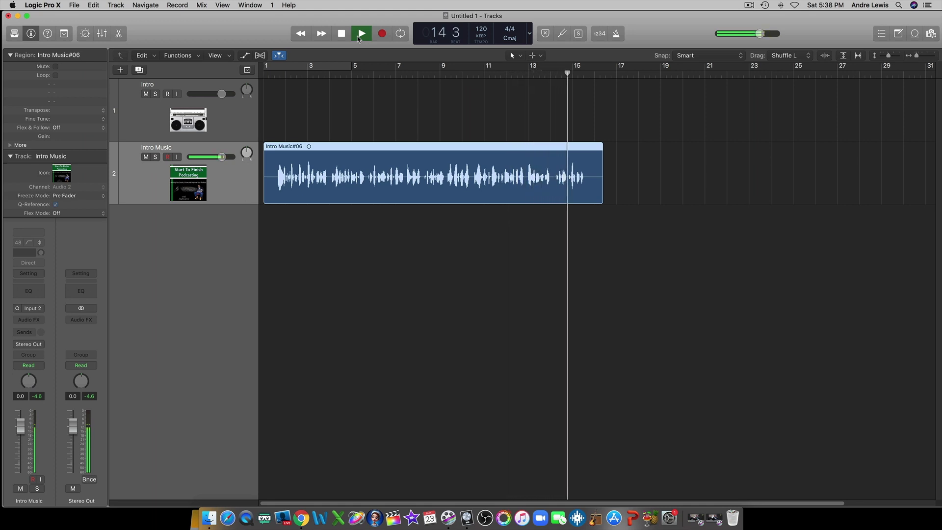
left_click(359, 38)
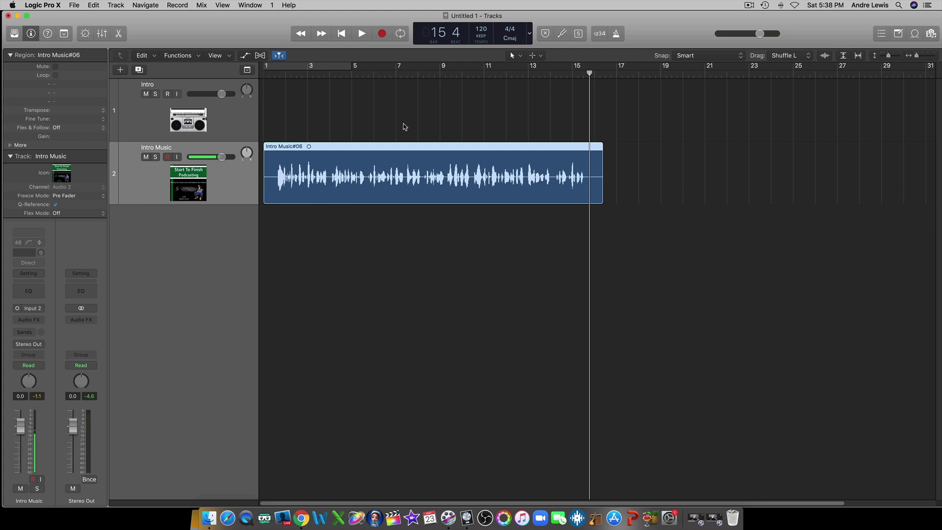
Place the Apple Loop 60s Shuffle Drumset 06 at bar 1 of the Intro track and move the voice region to about bar 5.5
left_click(915, 35)
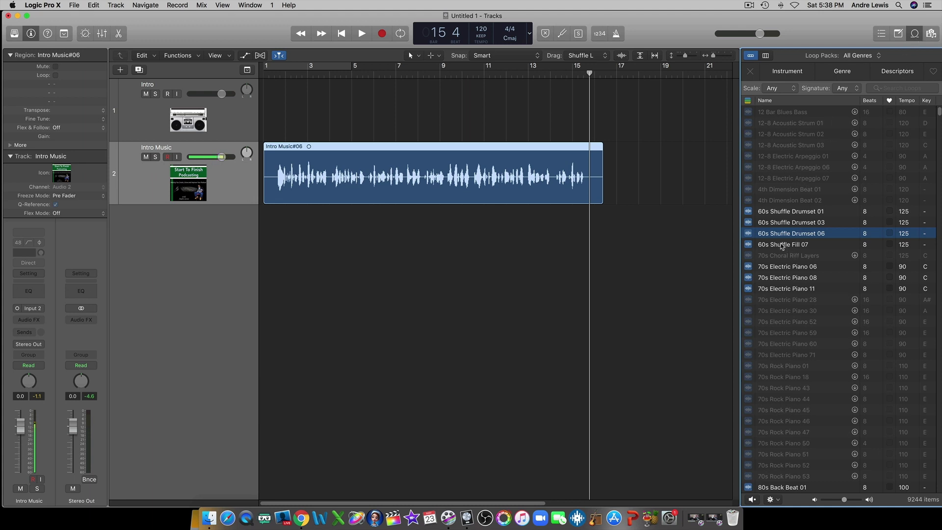
left_click_drag(769, 236, 265, 104)
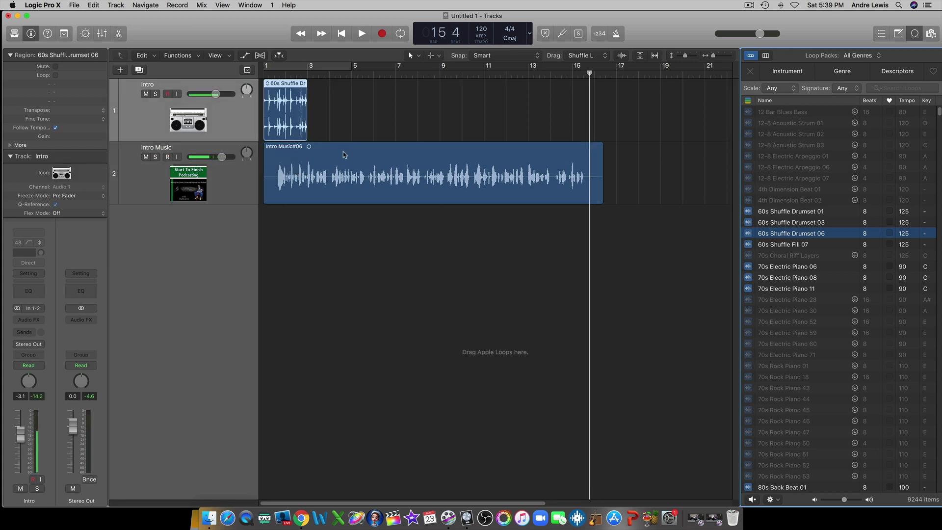
left_click_drag(343, 155, 444, 175)
Play the project from the beginning to hear the drum loop on the Intro track
key("Return")
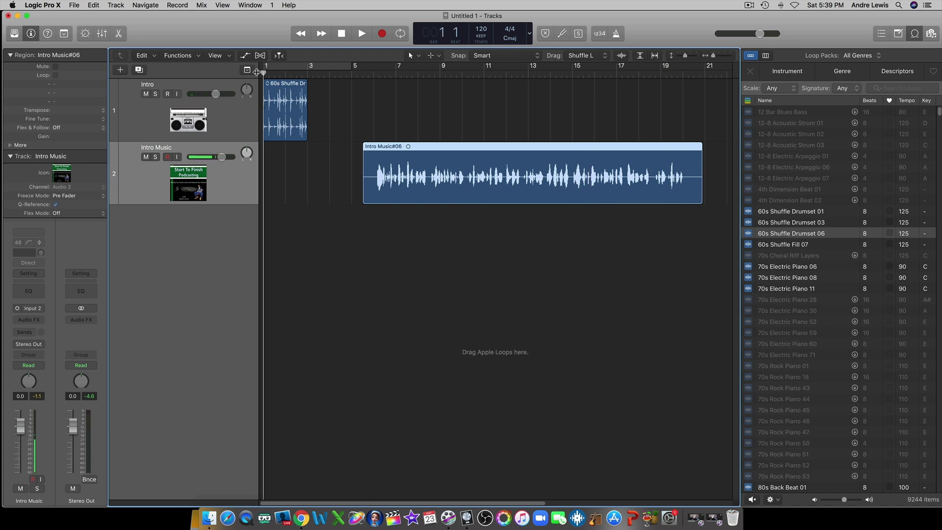
key("space")
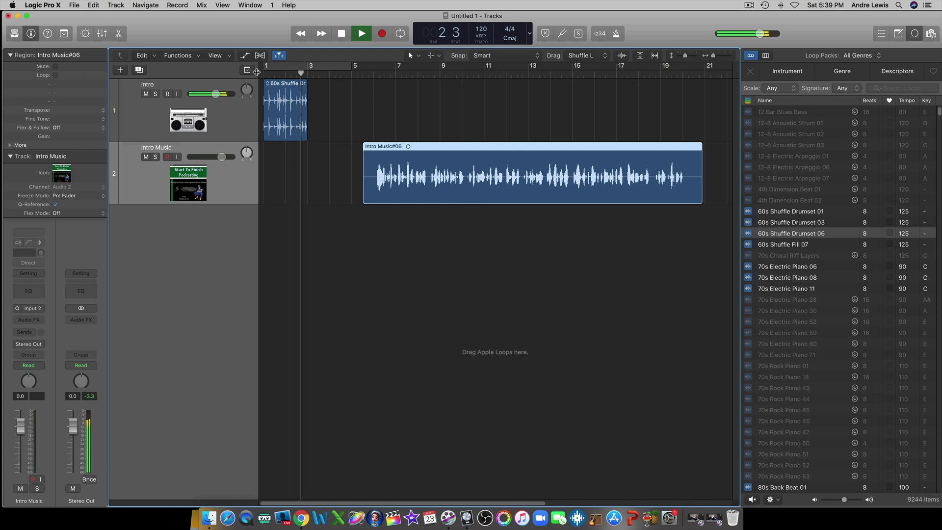
key("space")
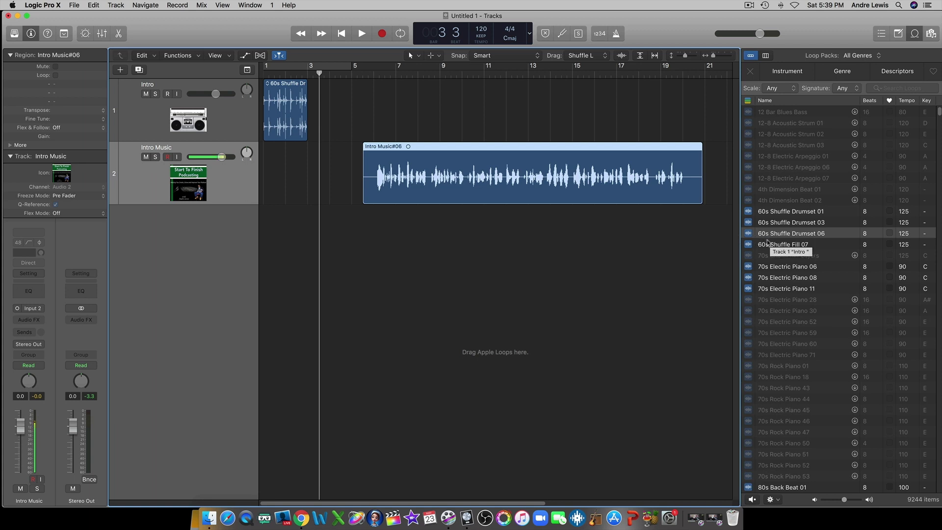
Try extending the beat with two more 60s Shuffle Drumset 06 copies at bars 3 and 5, and delete both copies
left_click_drag(766, 234, 309, 104)
left_click_drag(619, 156, 356, 94)
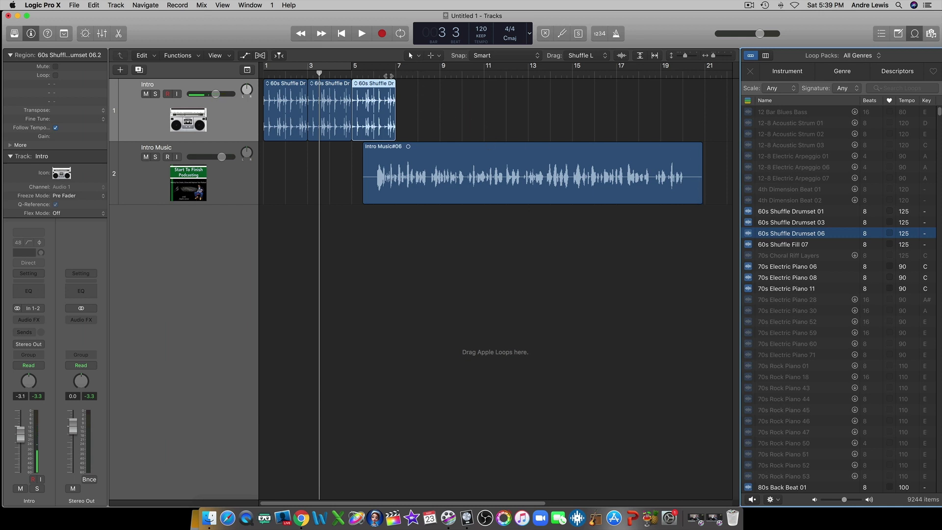
left_click(369, 84)
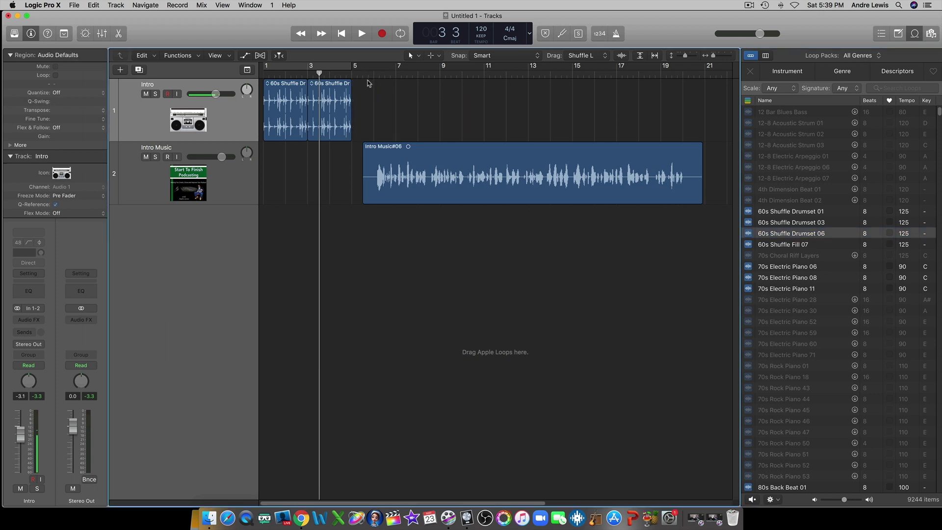
left_click(340, 86)
key("Delete")
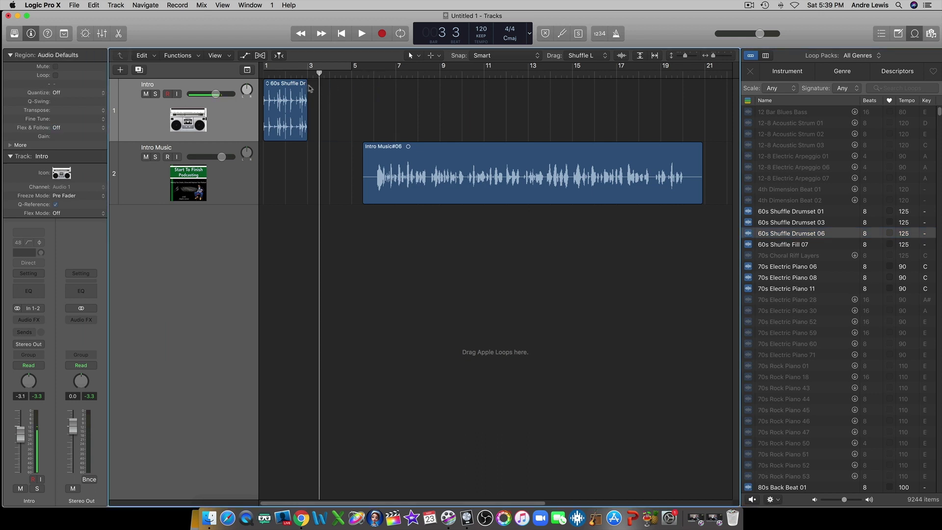
Close the loop browser and loop the drum region on the Intro track to just before bar 31
left_click(285, 72)
left_click(279, 55)
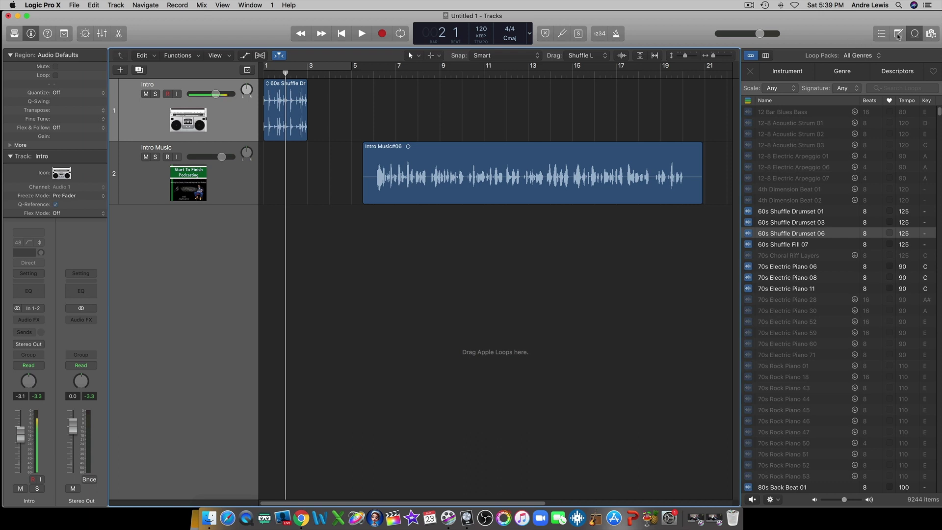
left_click(916, 33)
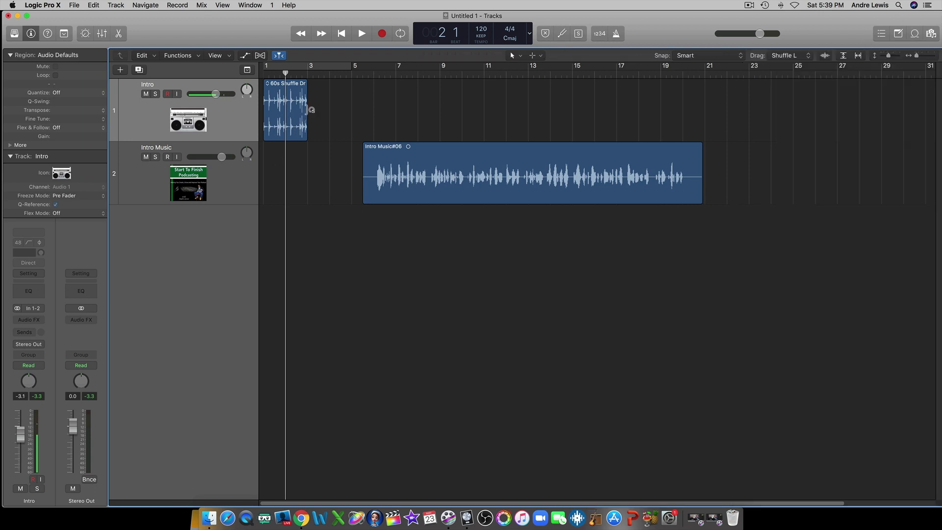
left_click_drag(311, 110, 897, 75)
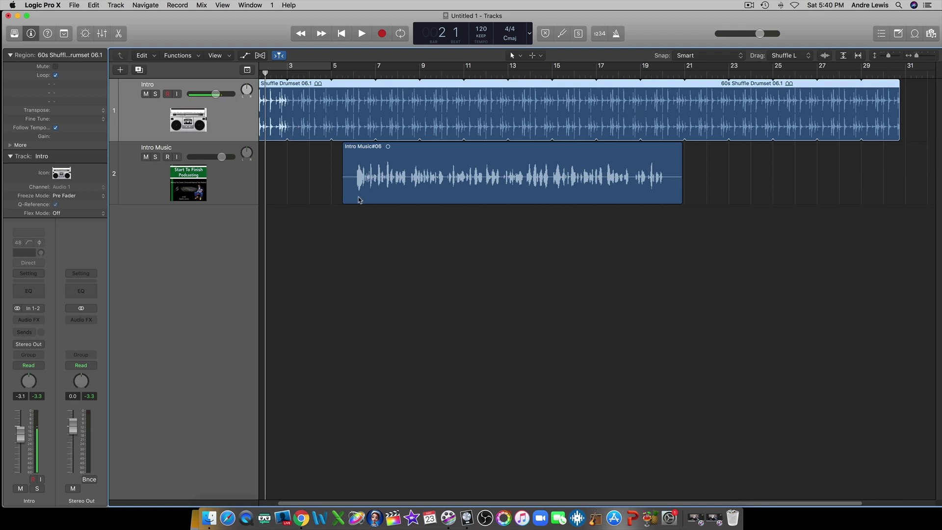
scroll(359, 199, "left", 1)
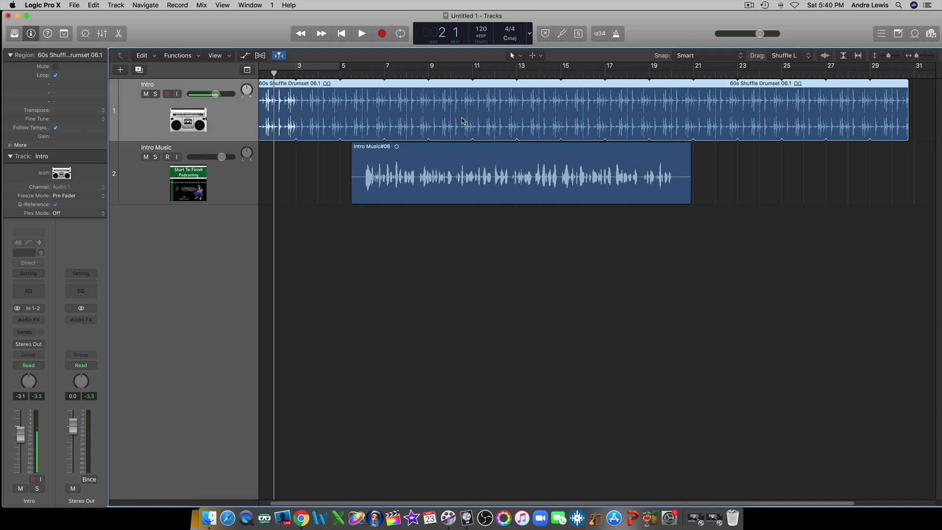
scroll(461, 121, "left", 2)
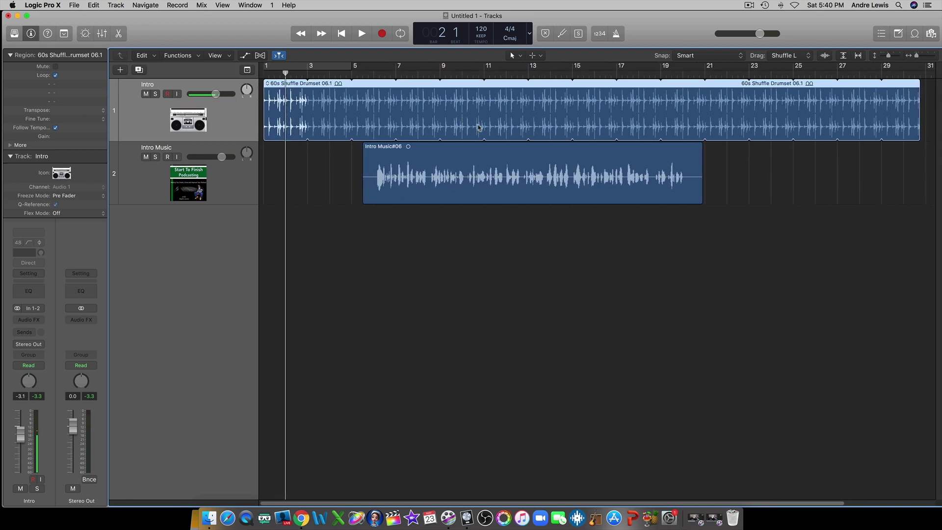
Move the voice region on the Intro Music track to start shortly after bar 2, and return the playhead to bar 1
left_click_drag(487, 156, 384, 150)
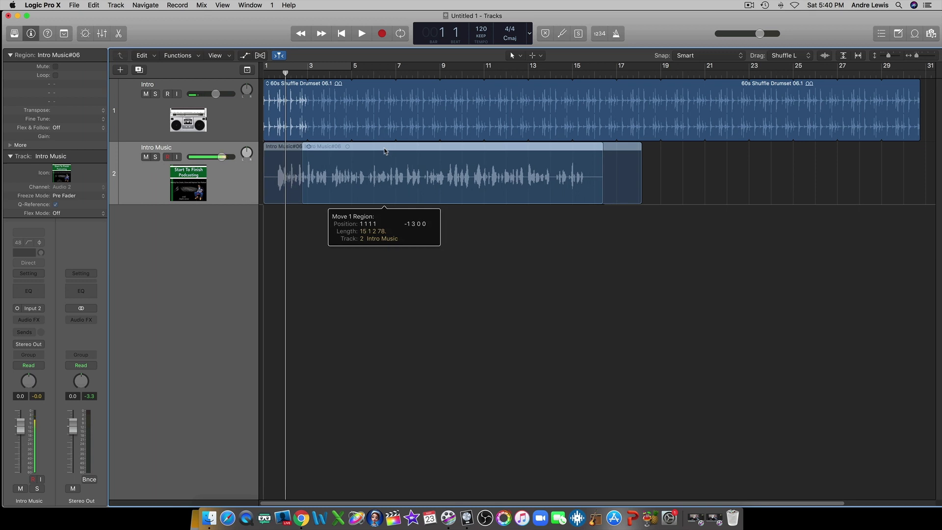
left_click_drag(385, 151, 417, 151)
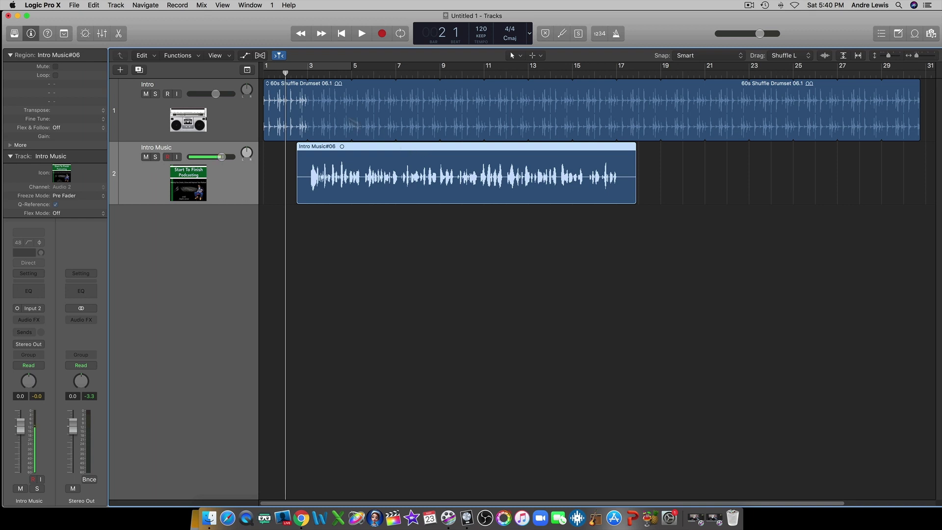
left_click_drag(284, 75, 263, 74)
left_click_drag(354, 148, 349, 148)
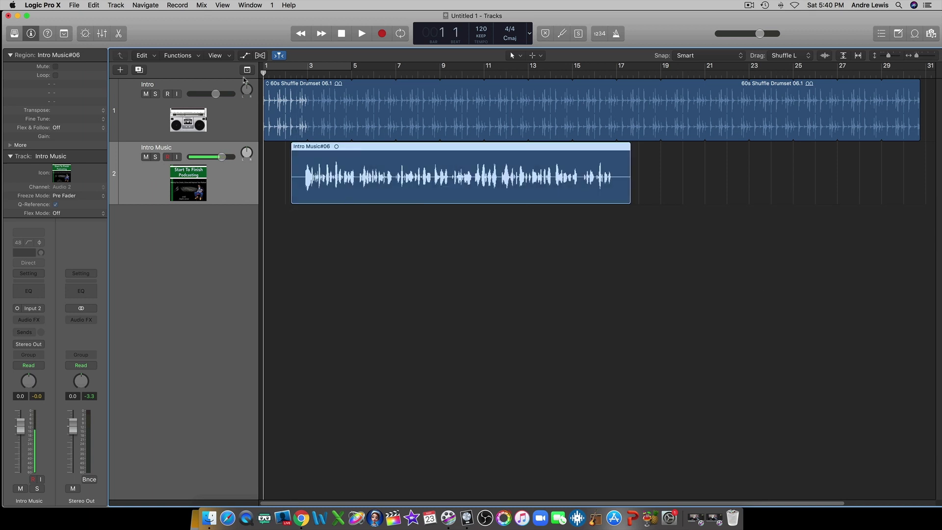
Play the opening bars to check how the voice sits against the looped drums
key("space")
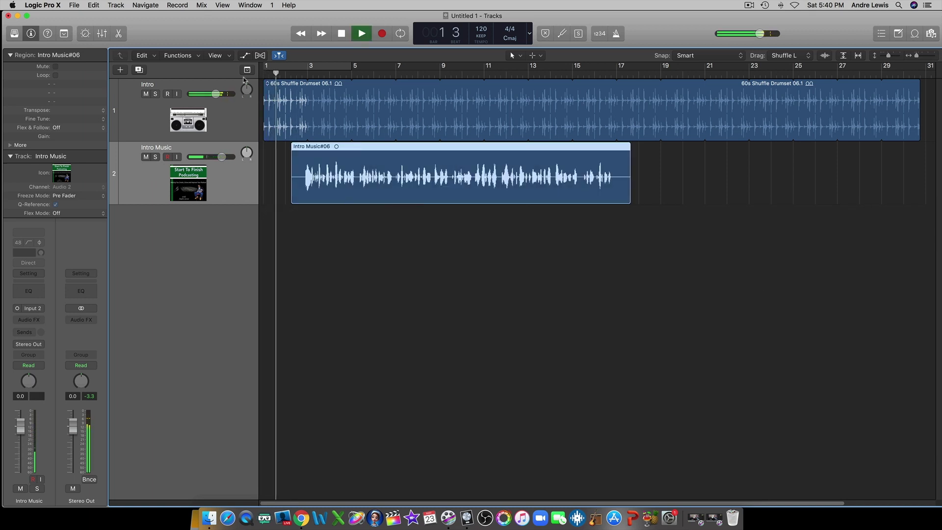
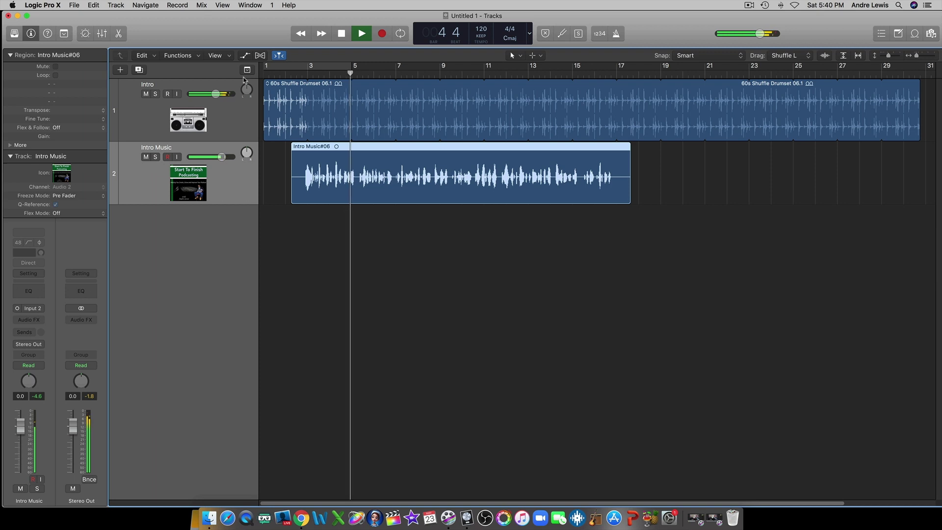
key("space")
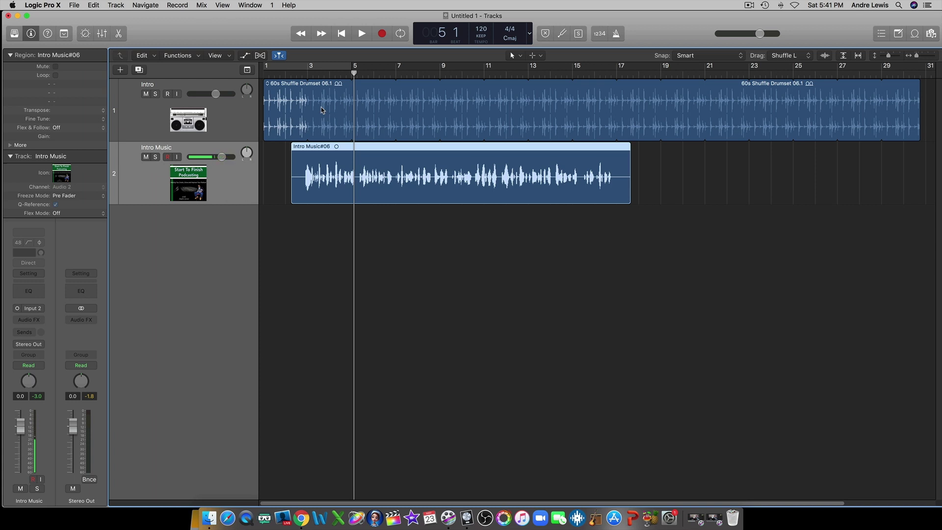
Show track automation and create volume automation on both the Intro and Intro Music tracks
left_click(246, 55)
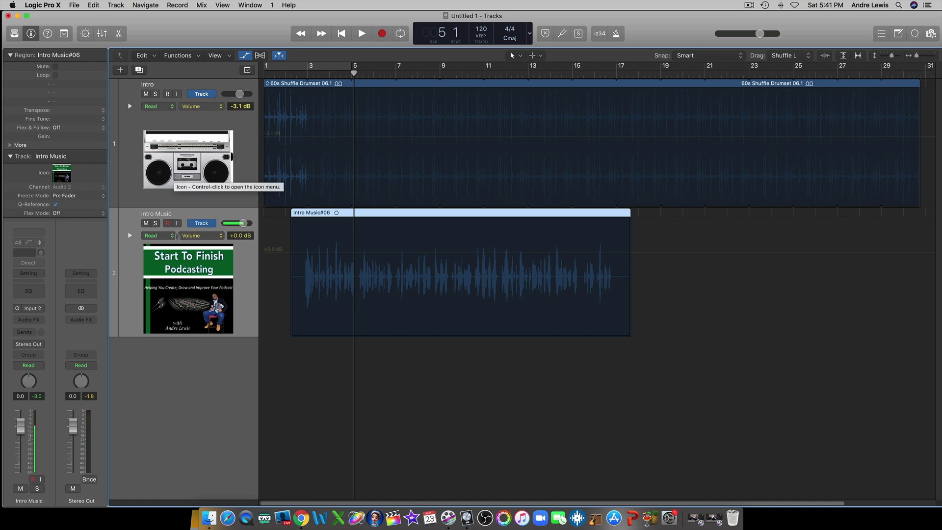
left_click(332, 138)
left_click(336, 253)
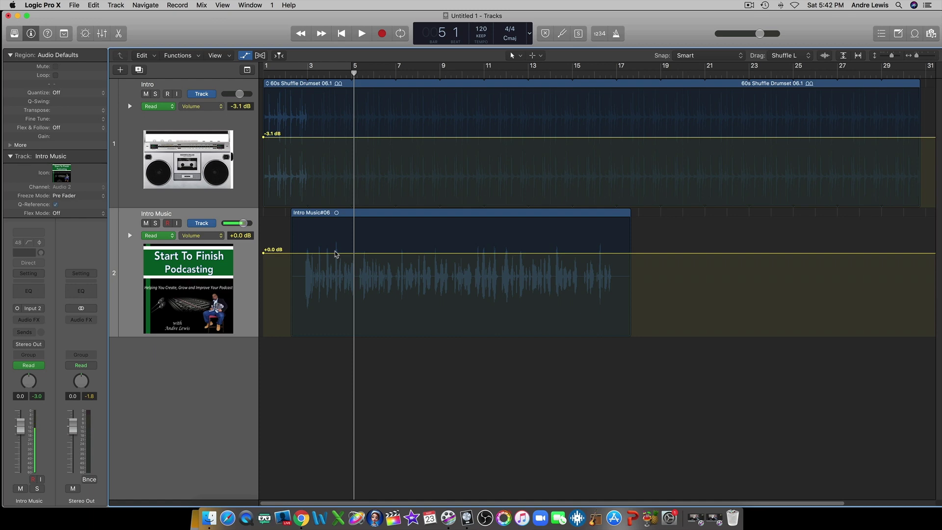
left_click(333, 139)
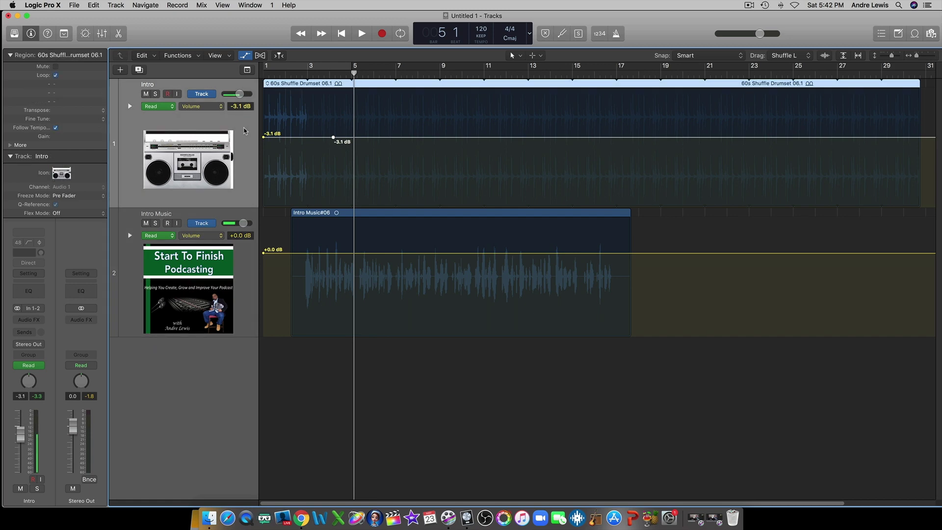
left_click(333, 139)
left_click(332, 139)
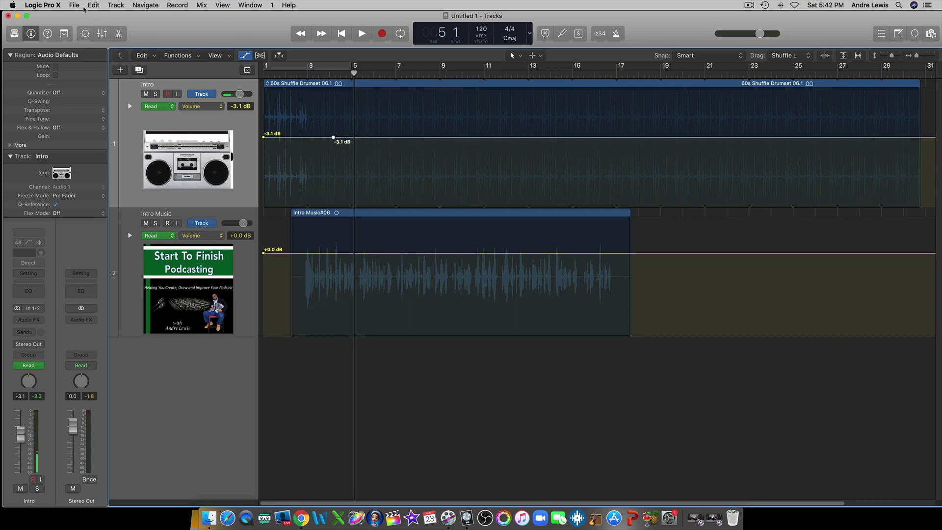
key("Down")
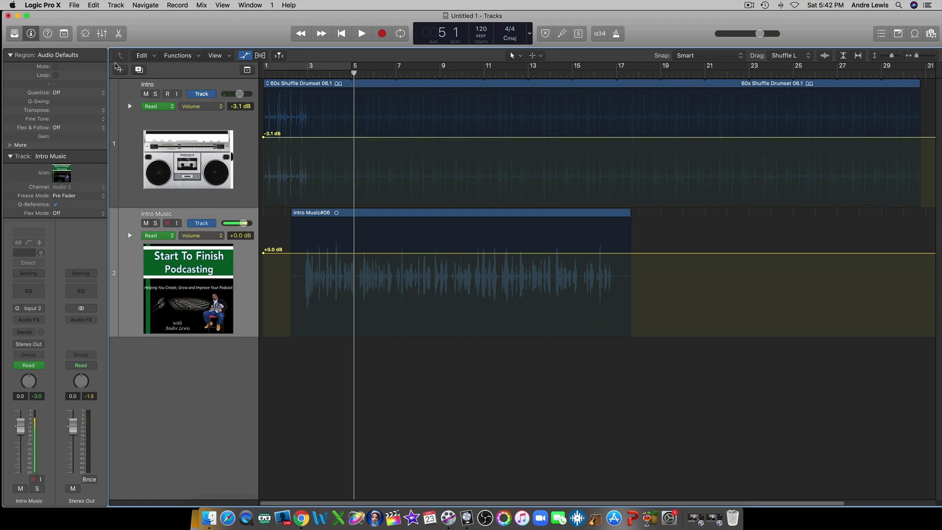
Lower the Intro track's volume automation line to -13.4 dB and return the playhead to bar 1
left_click(285, 140)
left_click(291, 141)
left_click_drag(291, 140, 292, 166)
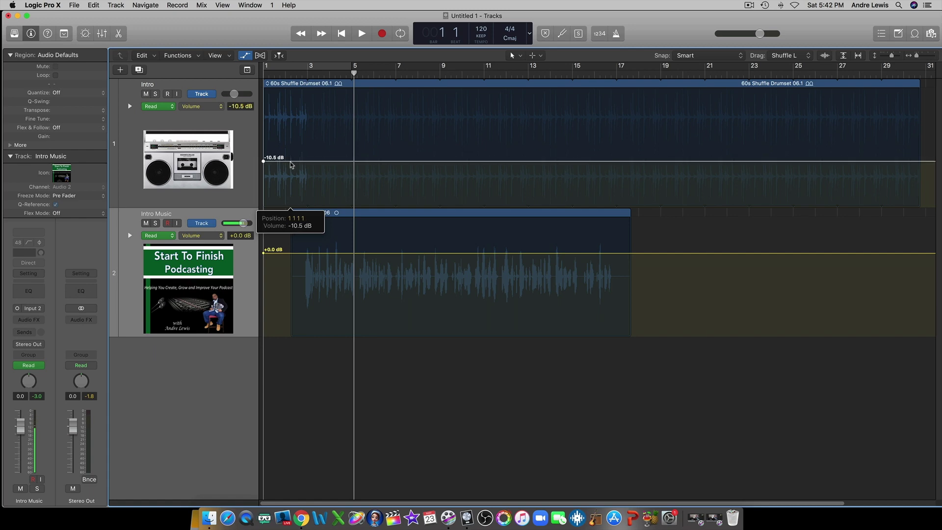
left_click_drag(291, 165, 287, 172)
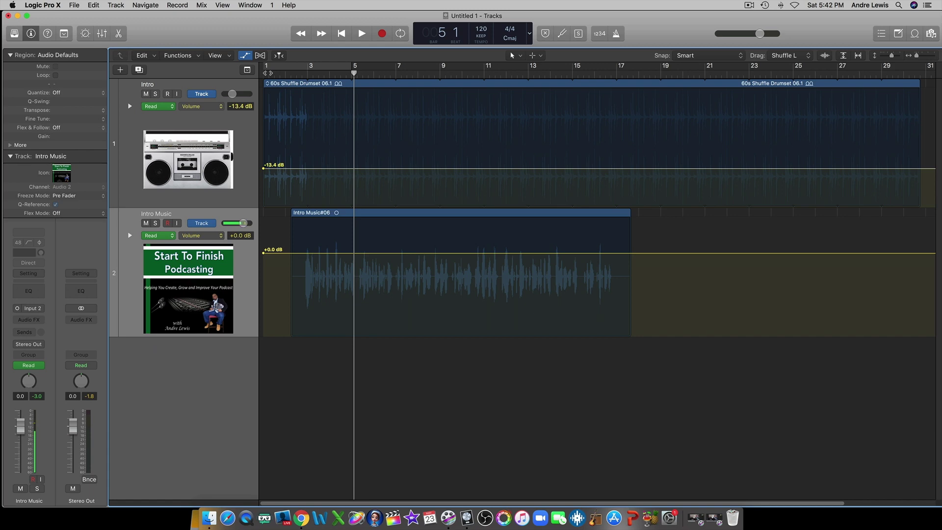
left_click(265, 73)
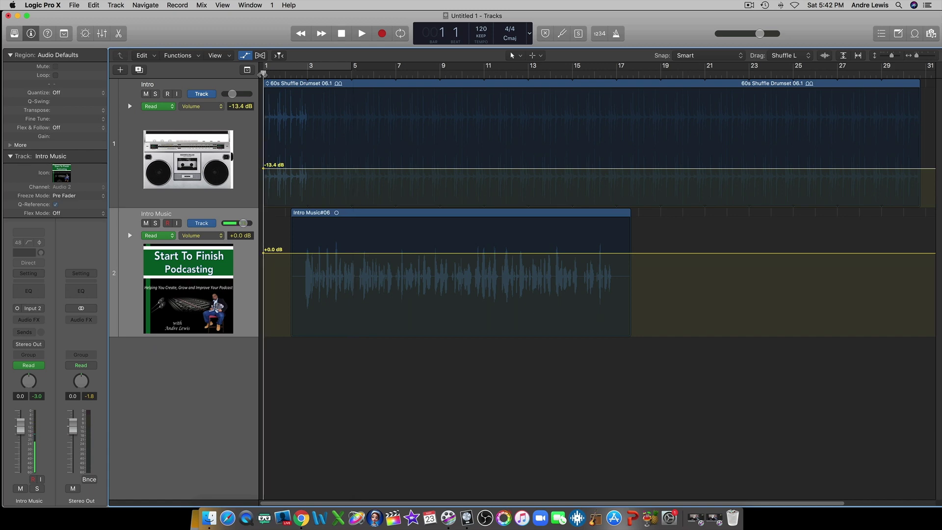
Play the mix to judge the drum level, and lower the Intro track's volume automation line to -16.8 dB
key("space")
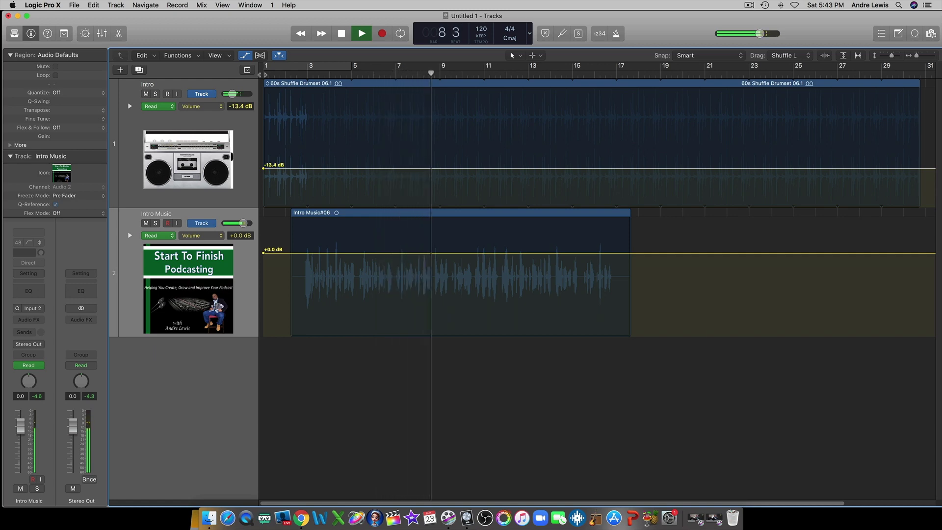
key("space")
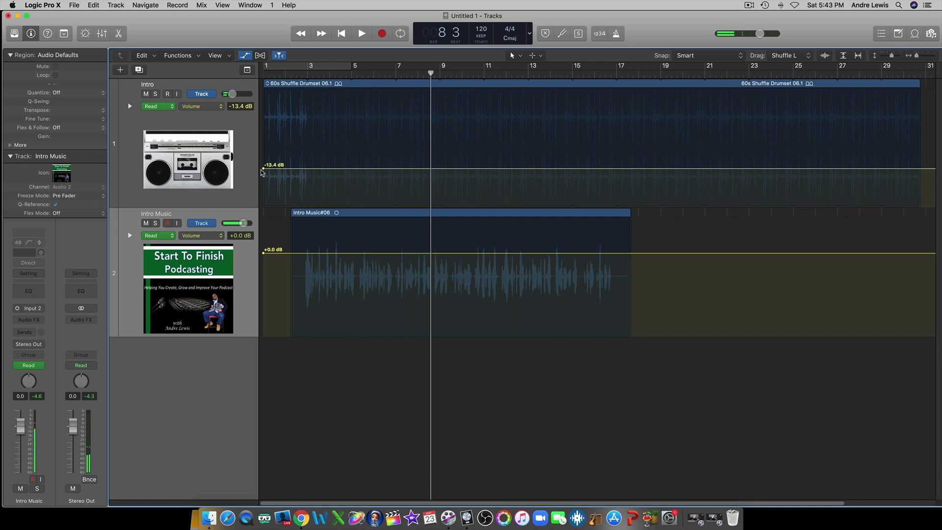
left_click_drag(263, 171, 264, 176)
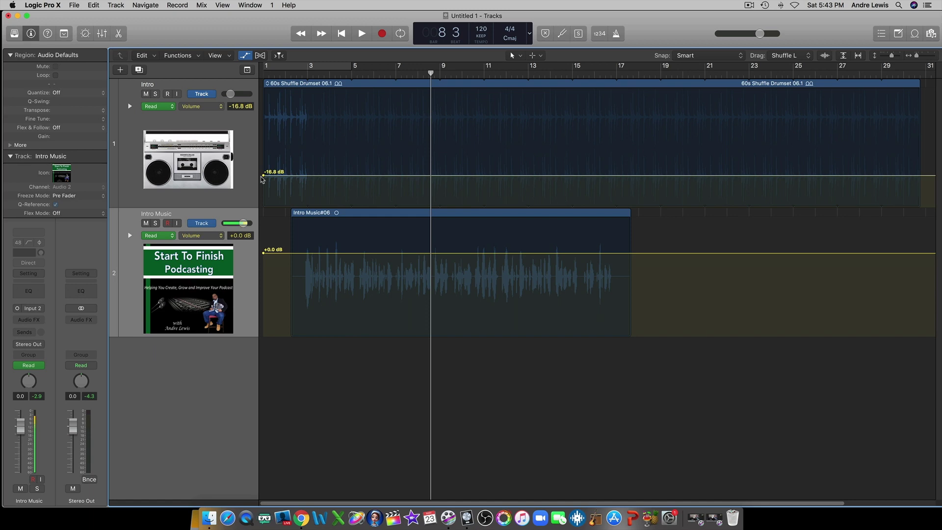
Return the playhead to bar 1 and play the opening bars to check the lowered drums under the voice
left_click(270, 74)
left_click_drag(271, 73, 260, 74)
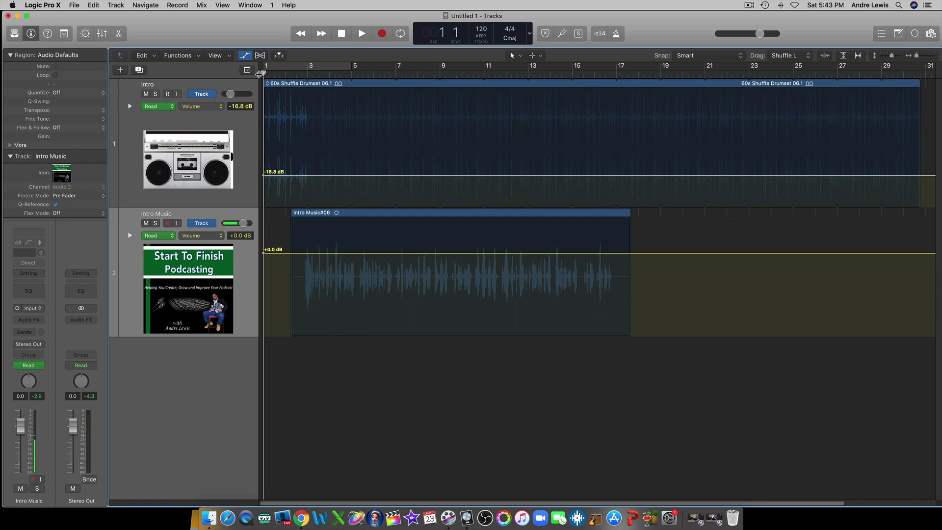
key("space")
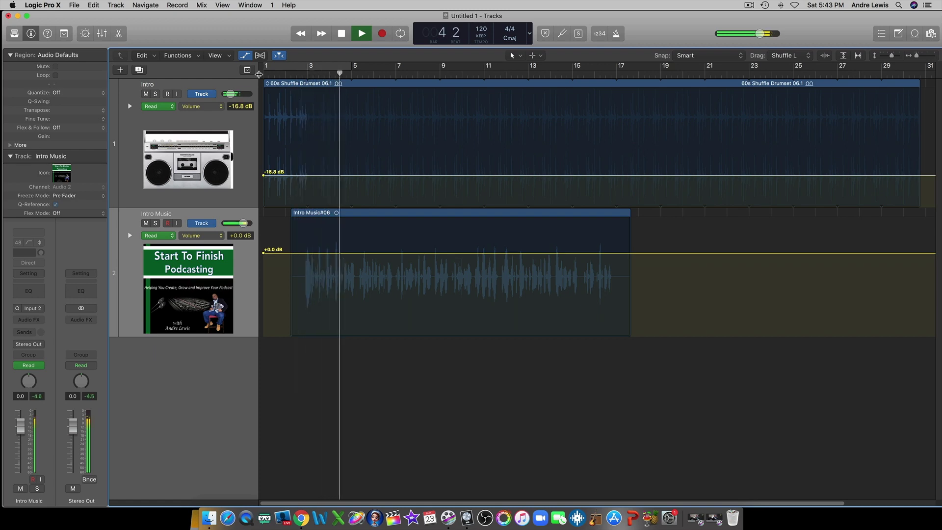
key("space")
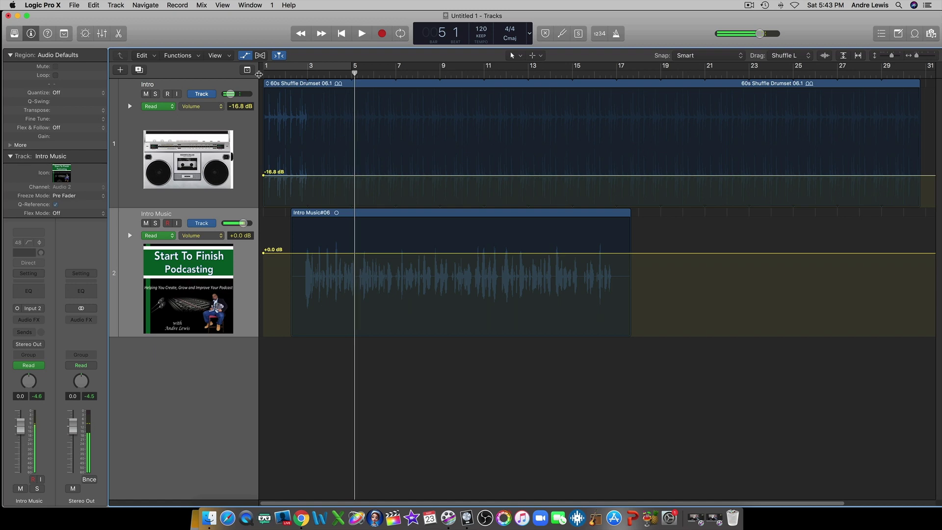
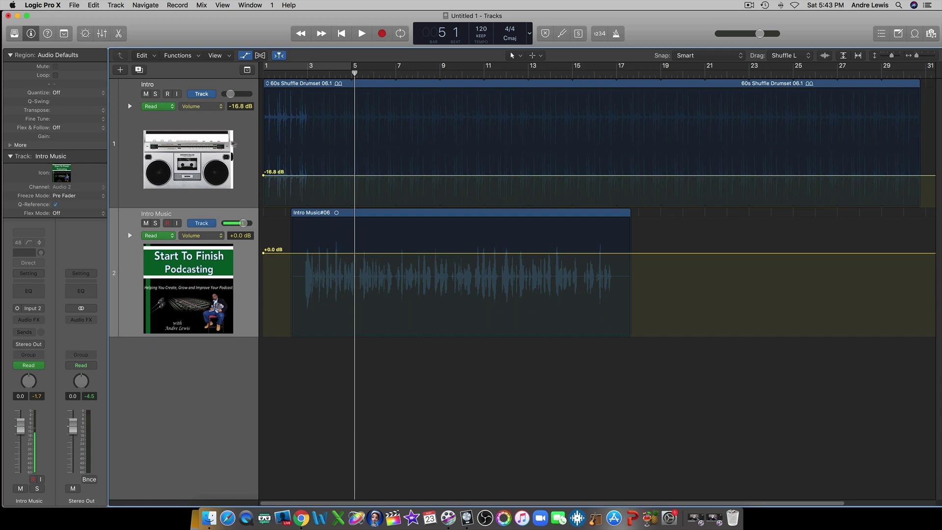
Mute the Intro track and play the voice alone from about bar 2 to just after bar 13
left_click(145, 94)
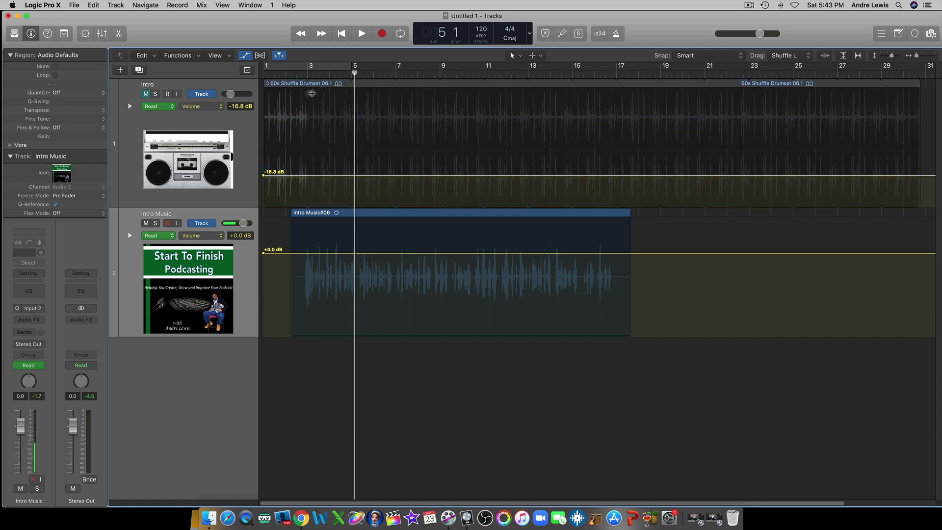
left_click(287, 75)
key("space")
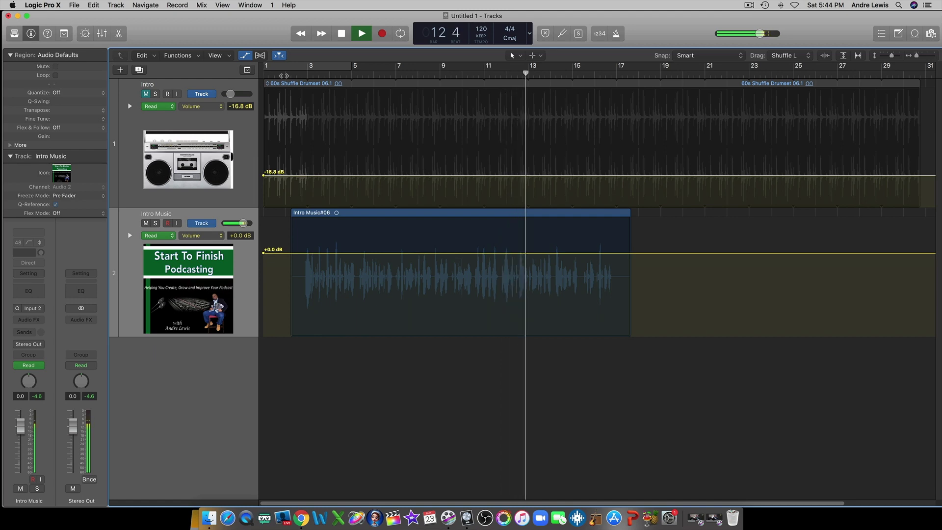
key("space")
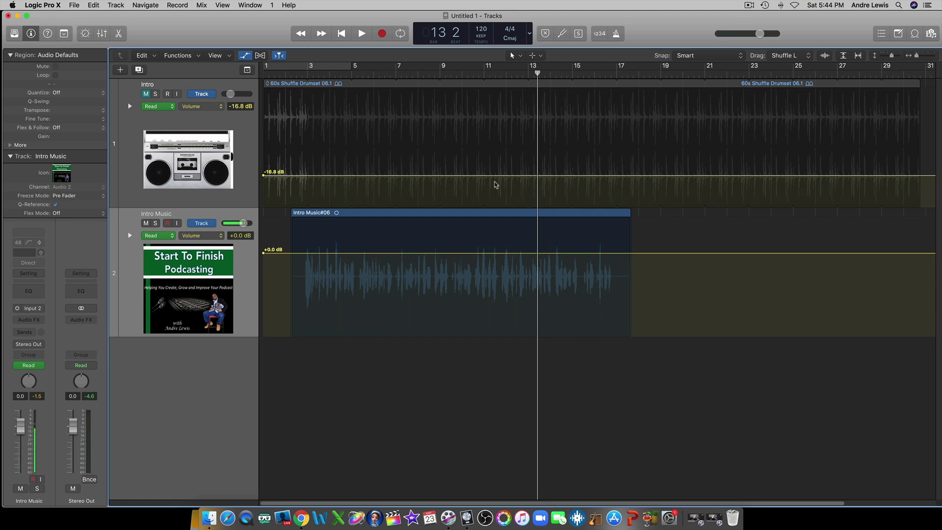
Fade out the Intro track with volume automation points at -18.1 dB shortly after bar 9 and -∞ dB just after bar 13
mouse_move(535, 177)
left_click(535, 176)
left_click_drag(535, 175, 535, 206)
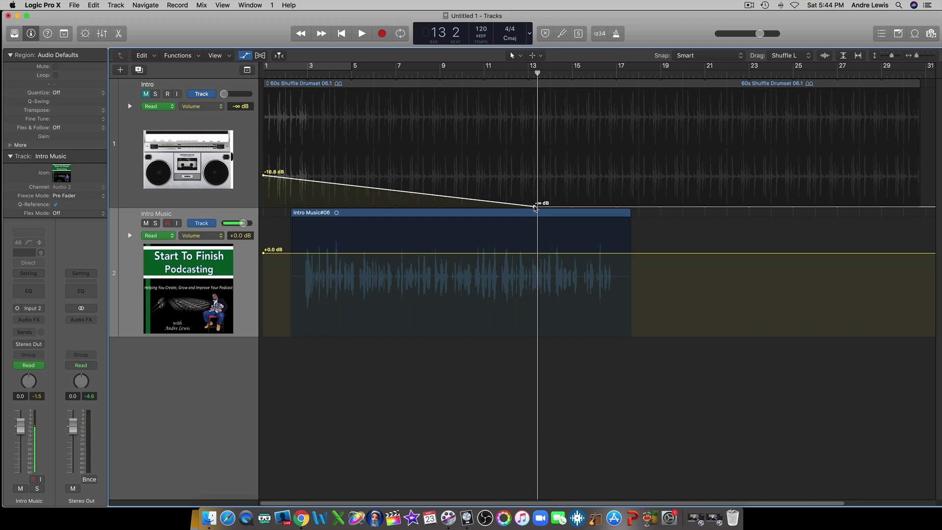
left_click_drag(535, 207, 535, 207)
mouse_move(534, 207)
left_mouse_down()
mouse_move(556, 206)
mouse_move(538, 207)
mouse_move(540, 218)
left_mouse_up()
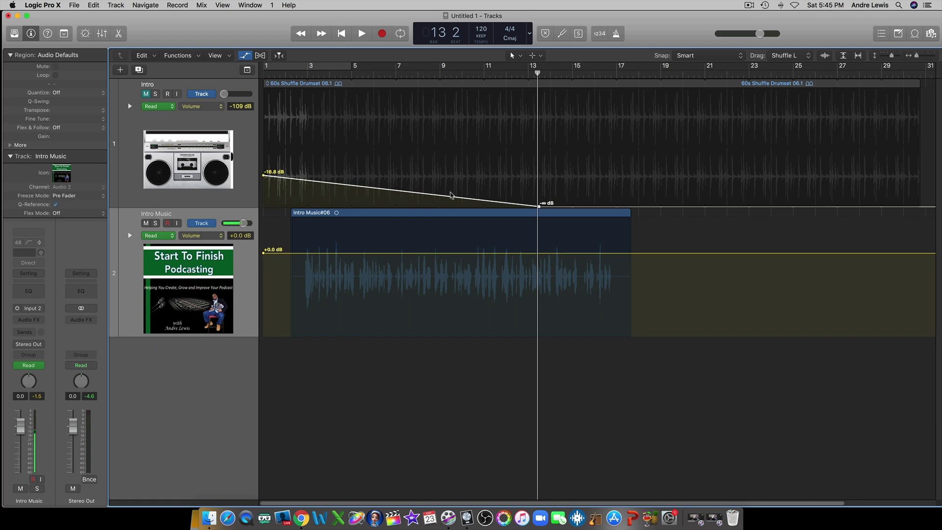
left_click_drag(452, 199, 450, 177)
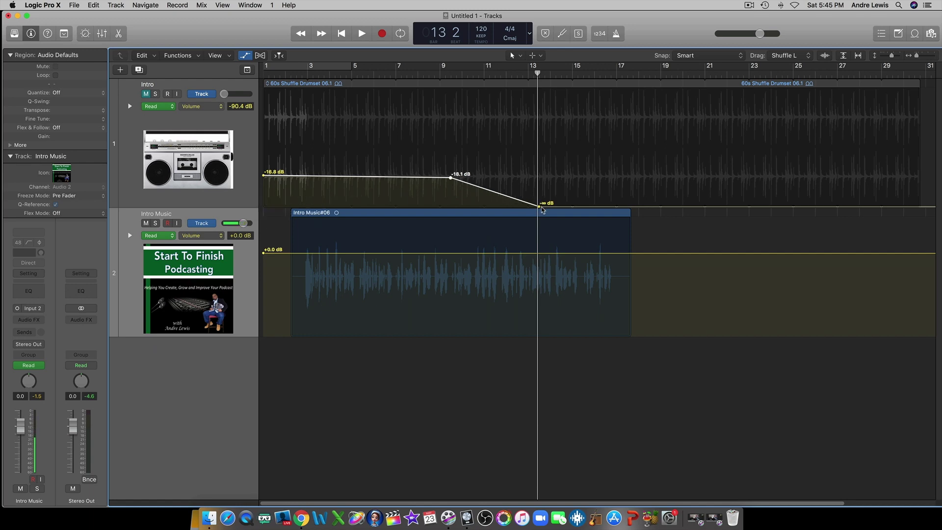
Unmute the Intro track and play the mix from bar 1 past bar 14 to check the drum fade-out
key("Return")
key("space")
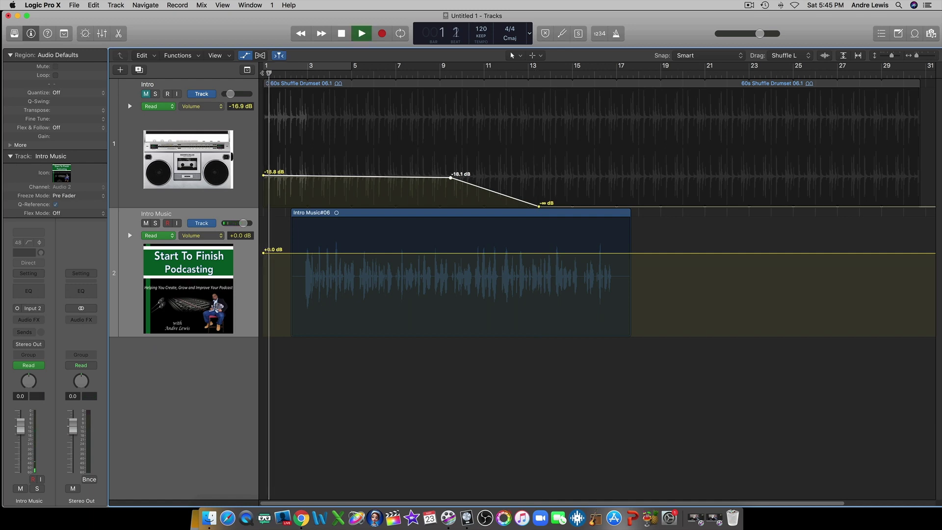
key("space")
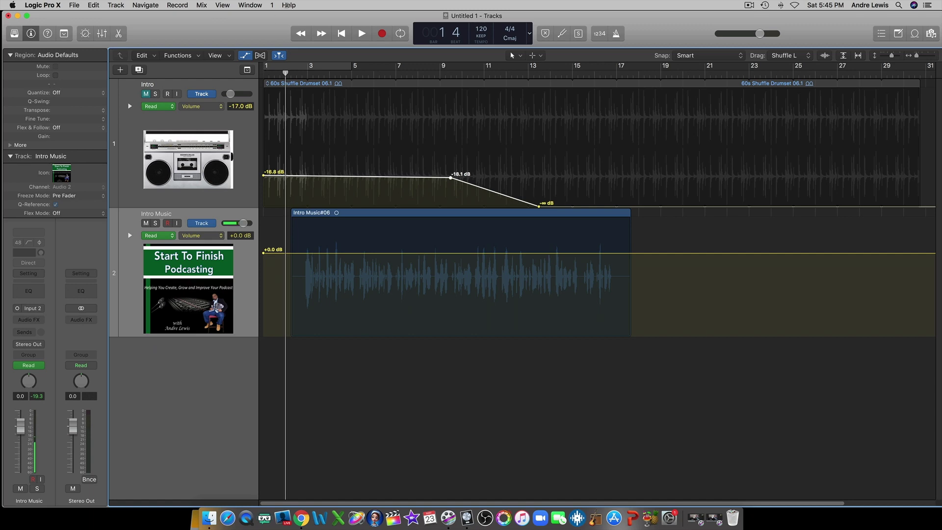
key("comma")
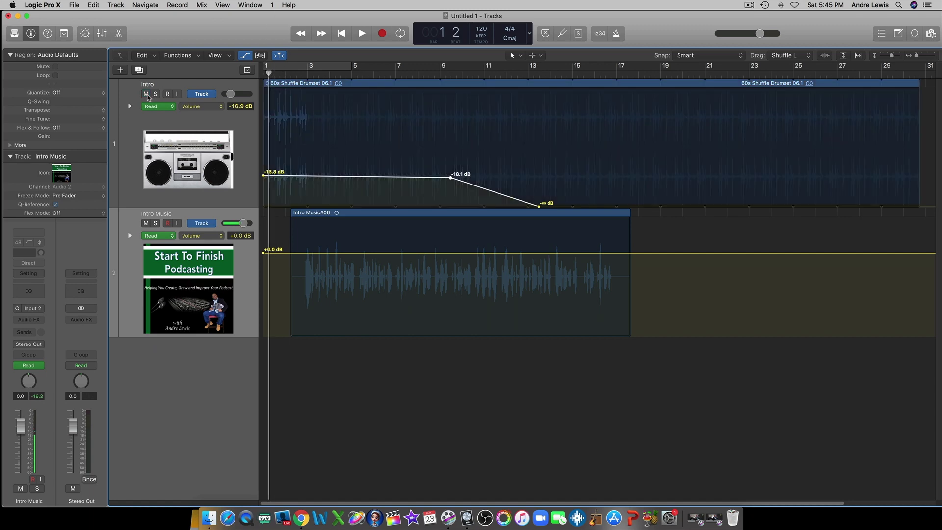
key("space")
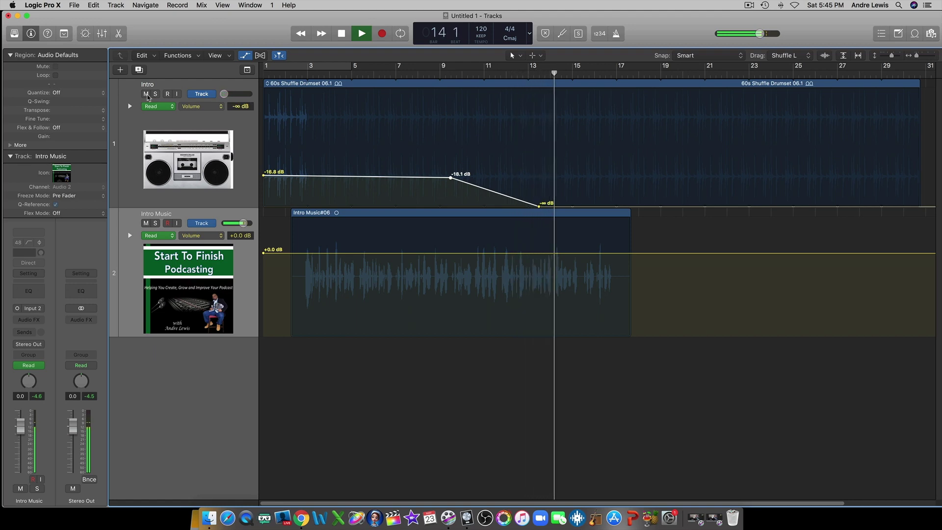
key("space")
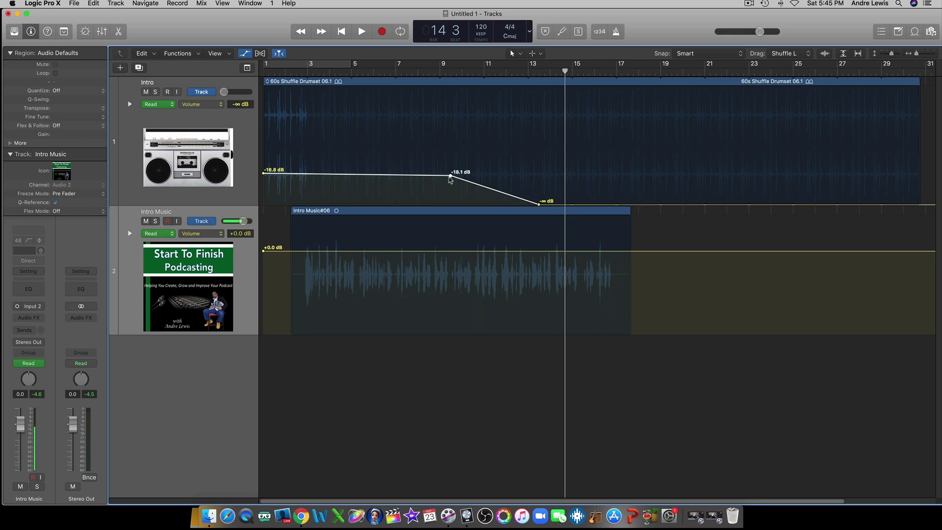
Try starting the drum fade earlier by moving the -18.1 dB point to about bar 7, and undo the move
left_click_drag(451, 175, 400, 176)
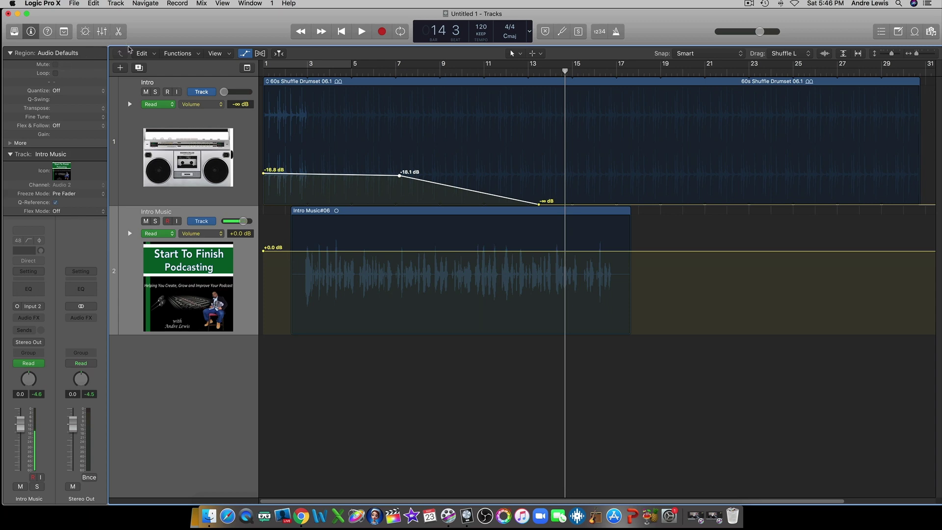
key("super+z")
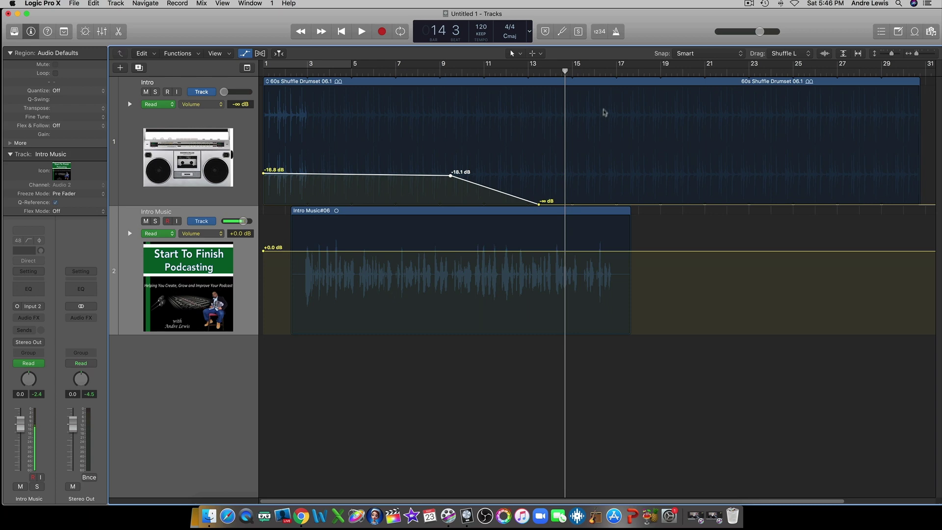
left_click(615, 73)
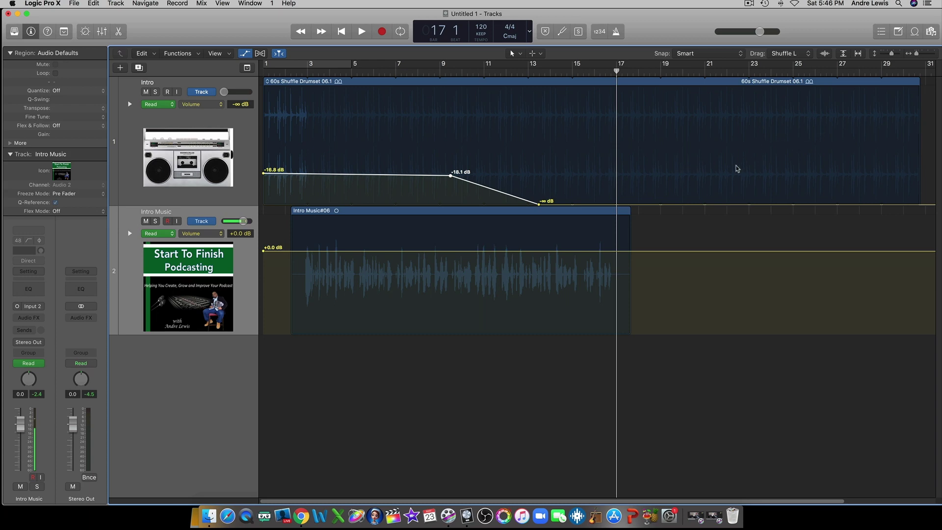
left_click(622, 73)
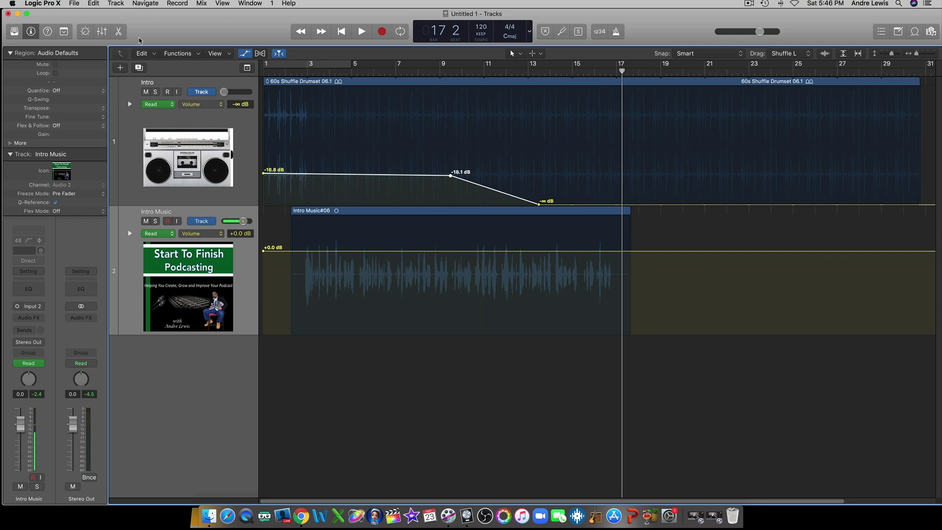
left_click(93, 4)
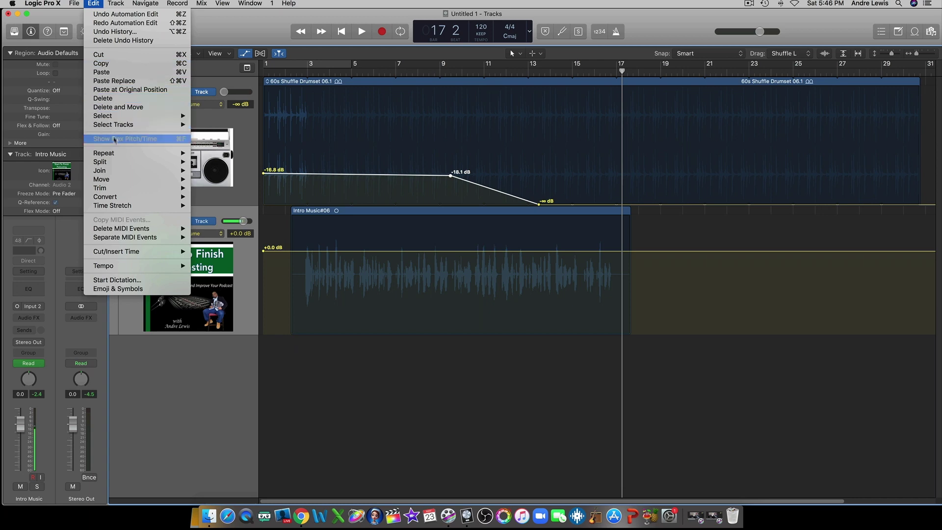
left_click(206, 27)
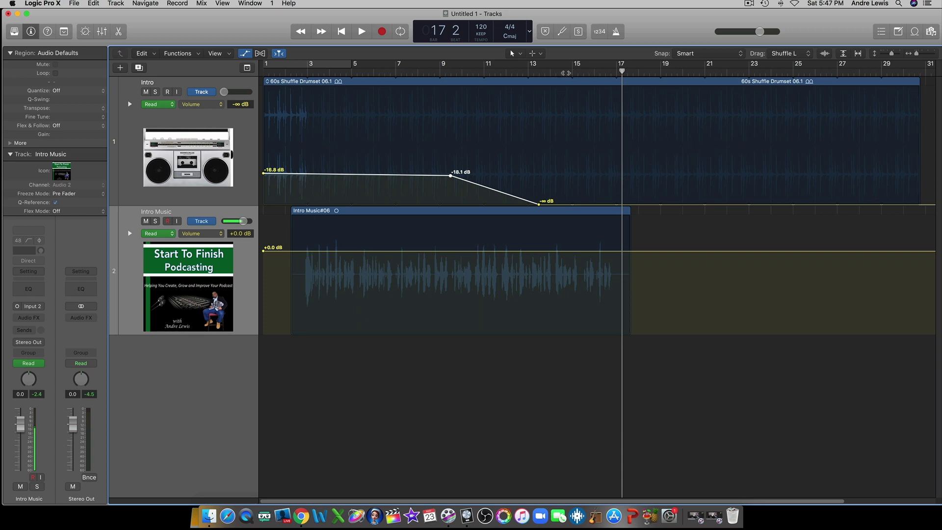
Hide track automation and split the Intro track's looped drum region at the playhead, placed at bar 14 beat 3
left_click(566, 73)
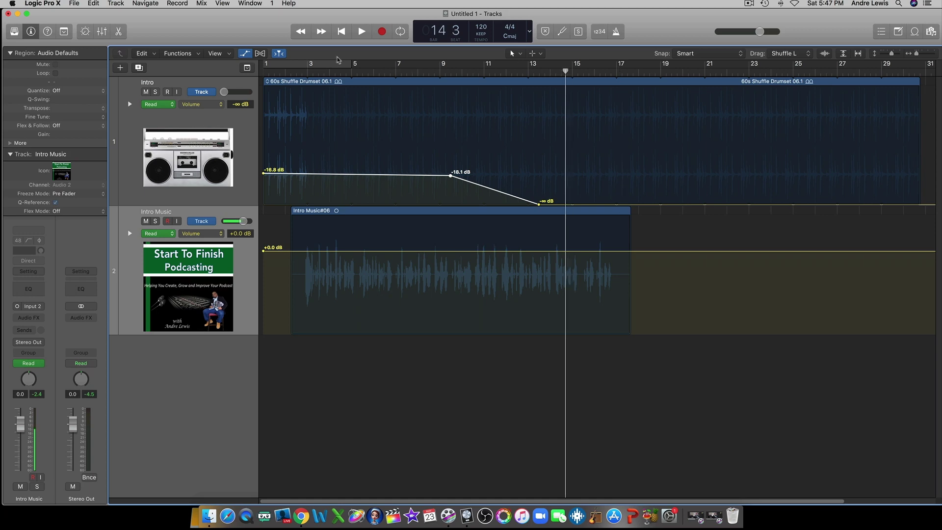
left_click(244, 53)
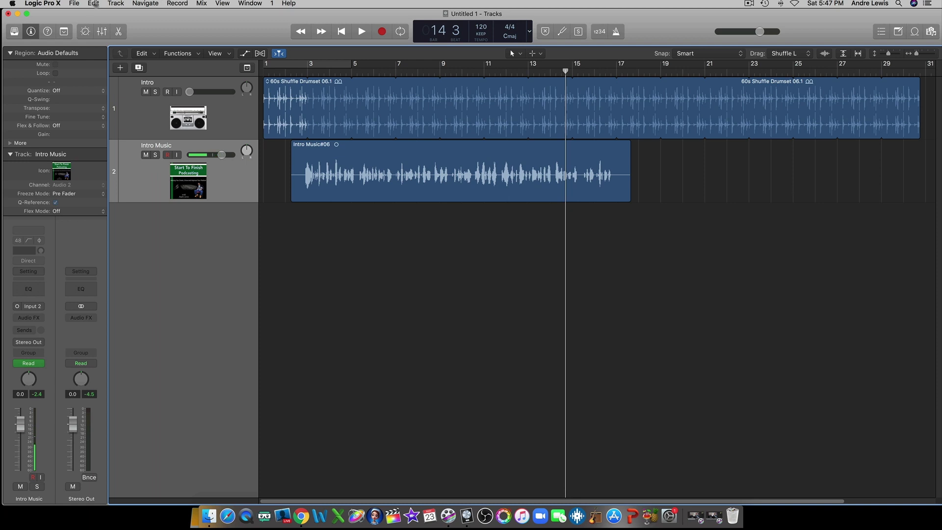
left_click(230, 114)
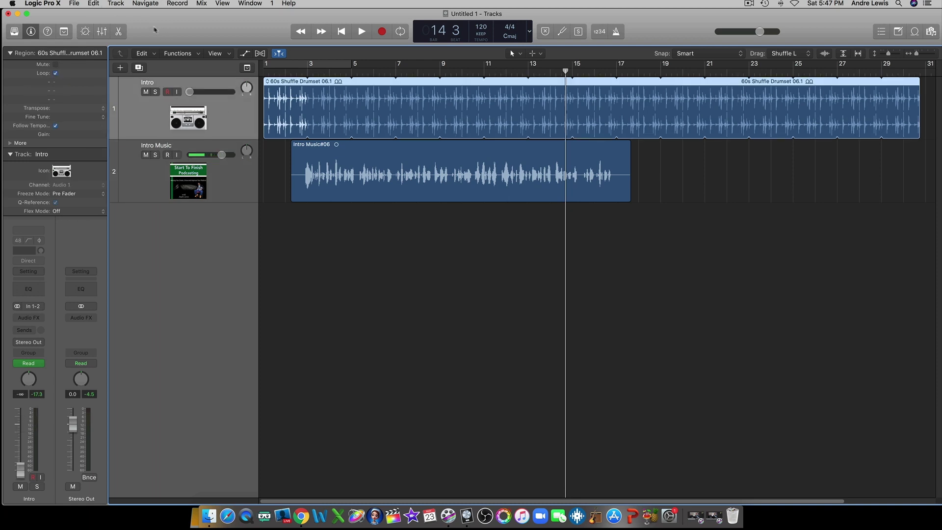
left_click(93, 4)
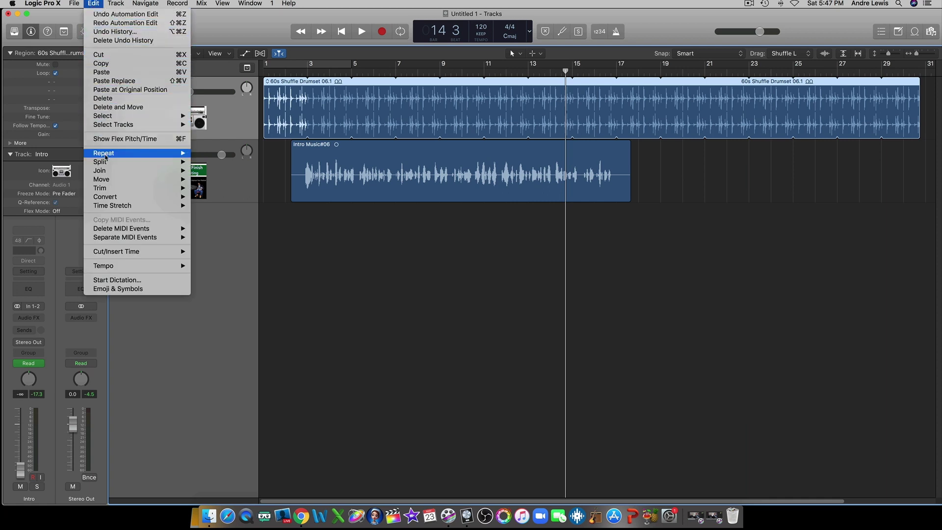
mouse_move(109, 163)
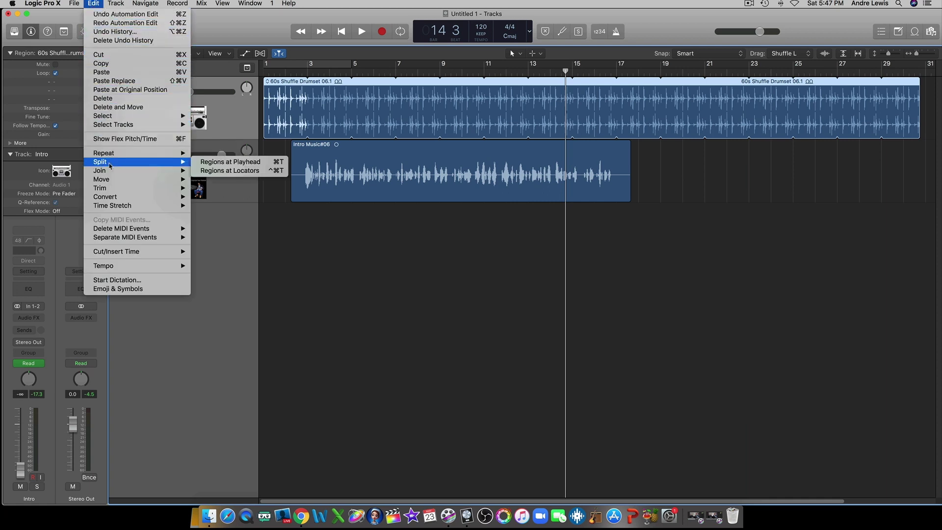
left_click(203, 167)
Delete the short drum piece between the split and bar 15, without moving or erasing the automation data
left_click(536, 72)
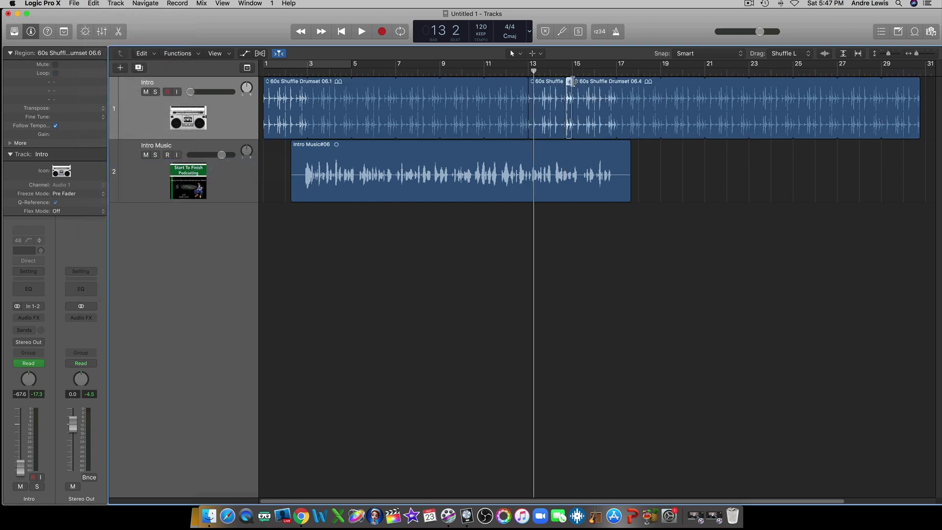
key("Delete")
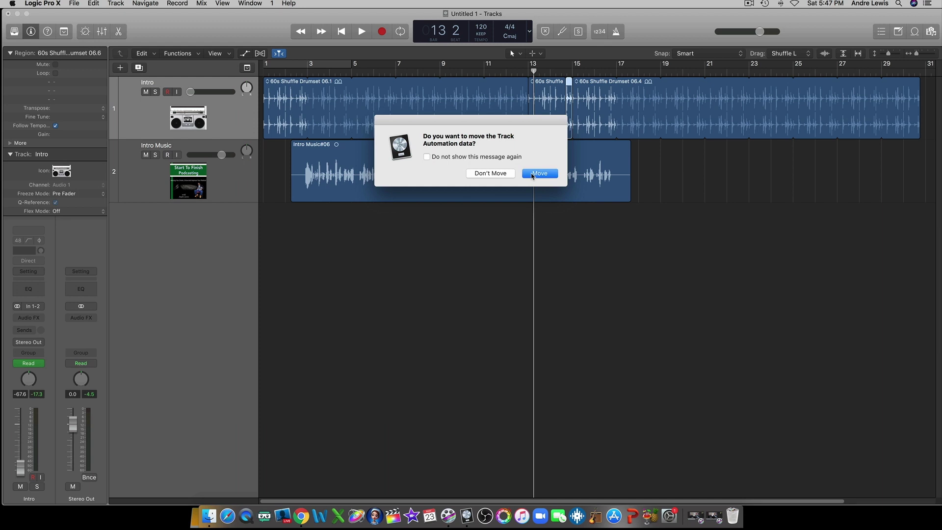
left_click(498, 174)
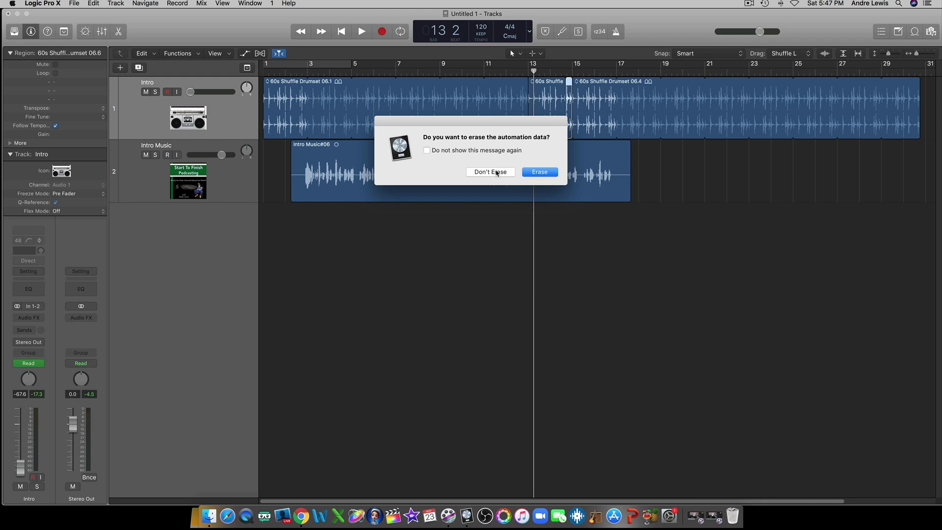
left_click(491, 172)
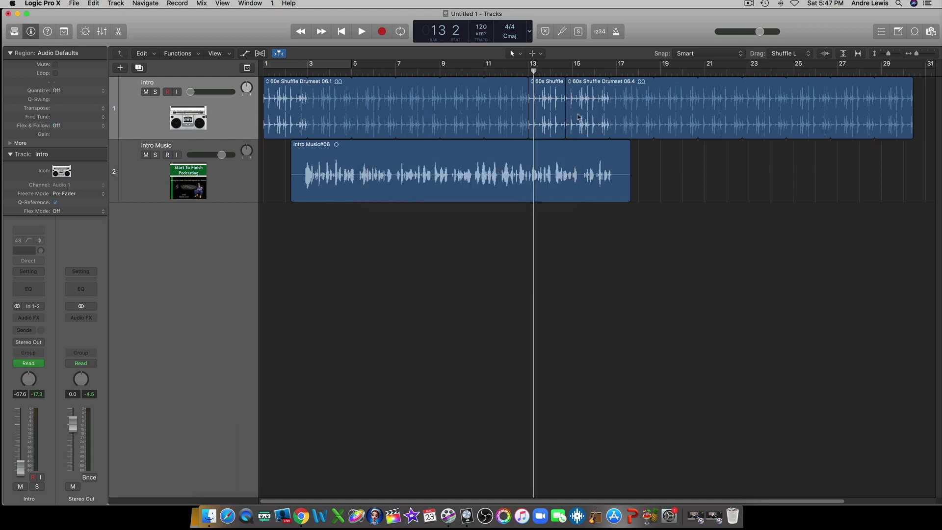
Delete the two drum regions on the Intro track after bar 13, without erasing the automation data
left_click(633, 111)
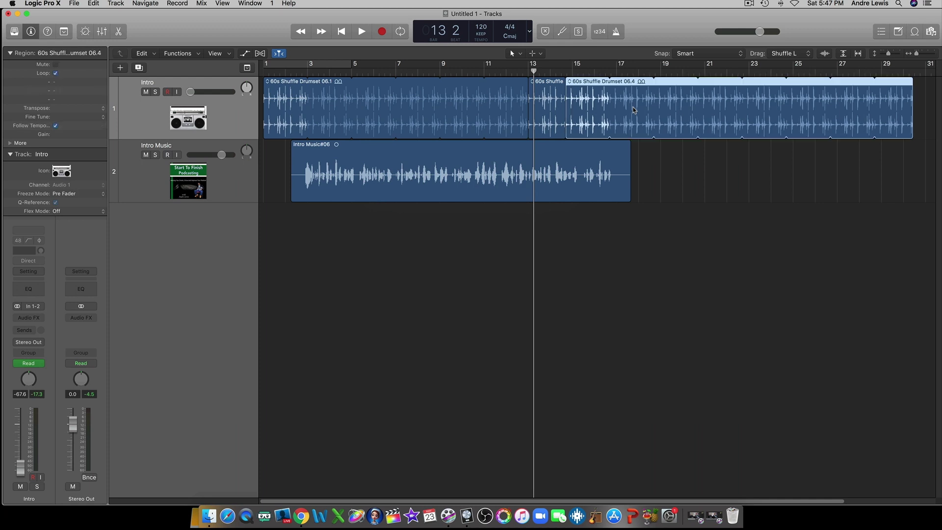
key("BackSpace")
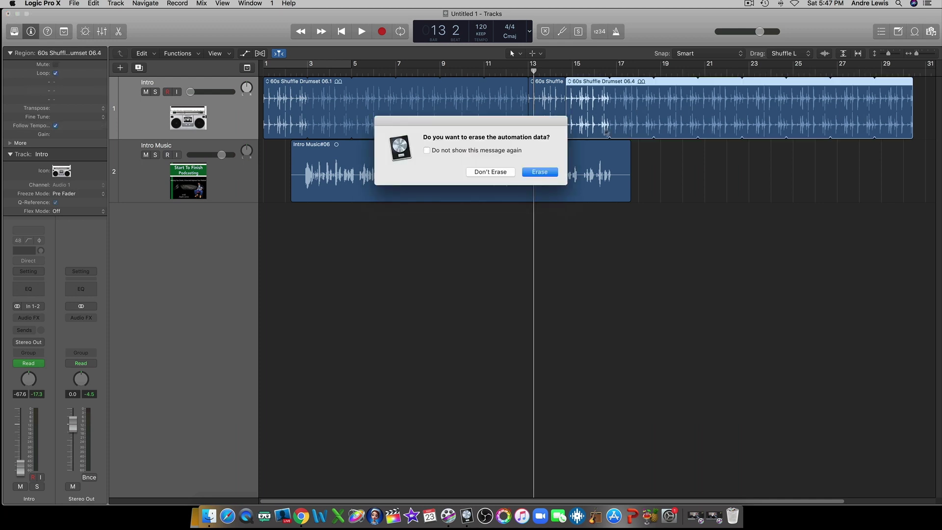
left_click(504, 172)
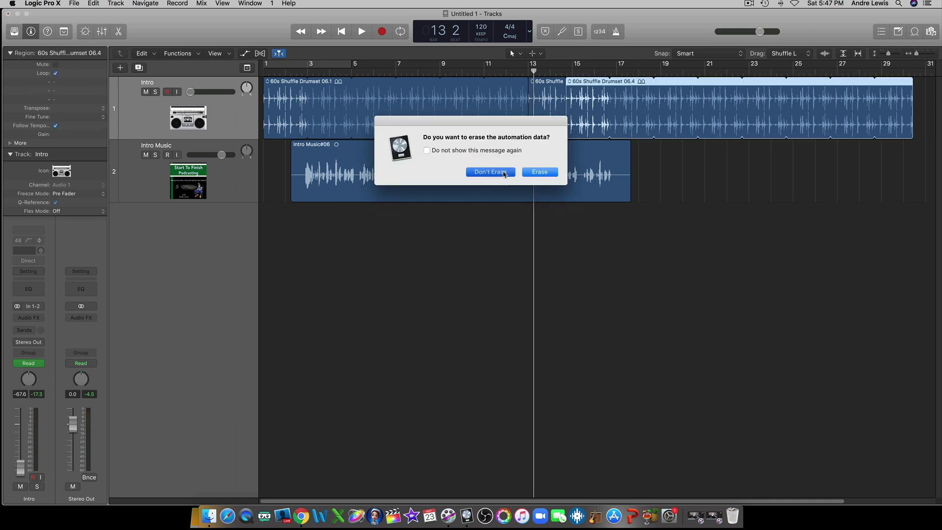
left_click(558, 88)
key("BackSpace")
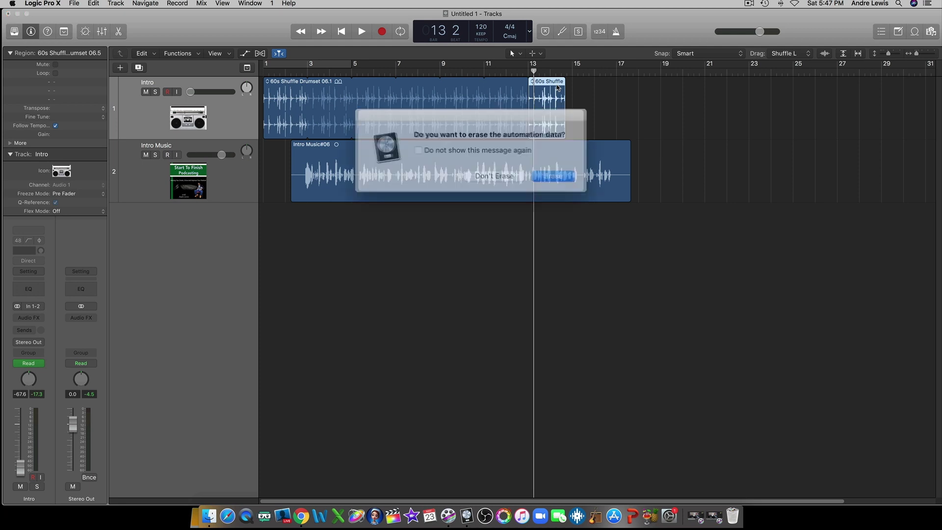
left_click(491, 171)
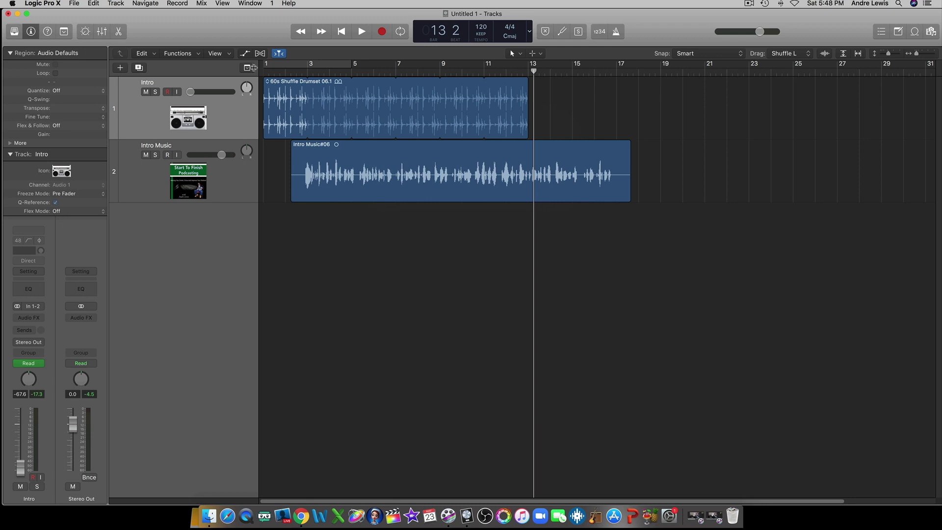
Extend the Intro track's looped drum region to the playhead at bar 13 beat 2, checking it against the volume automation fade
left_click(245, 53)
key("super+Down")
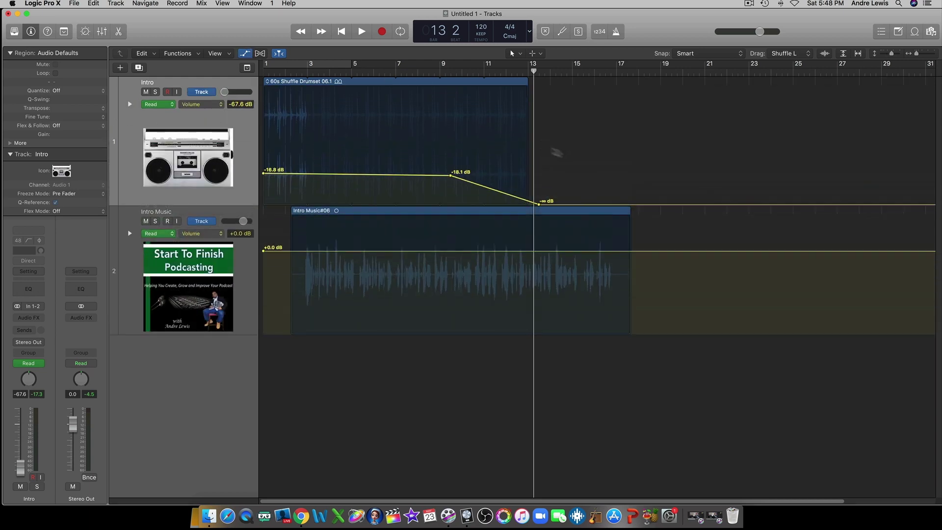
left_click(245, 53)
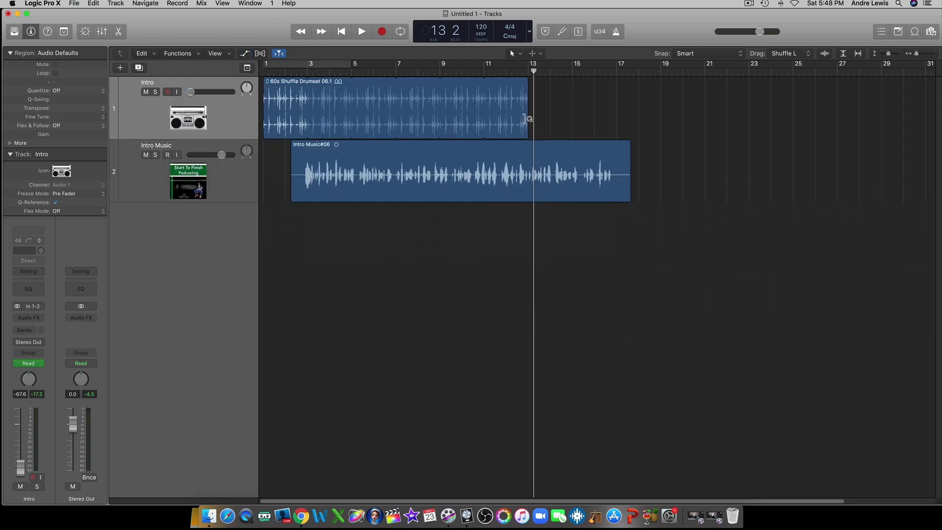
left_click_drag(528, 115, 536, 119)
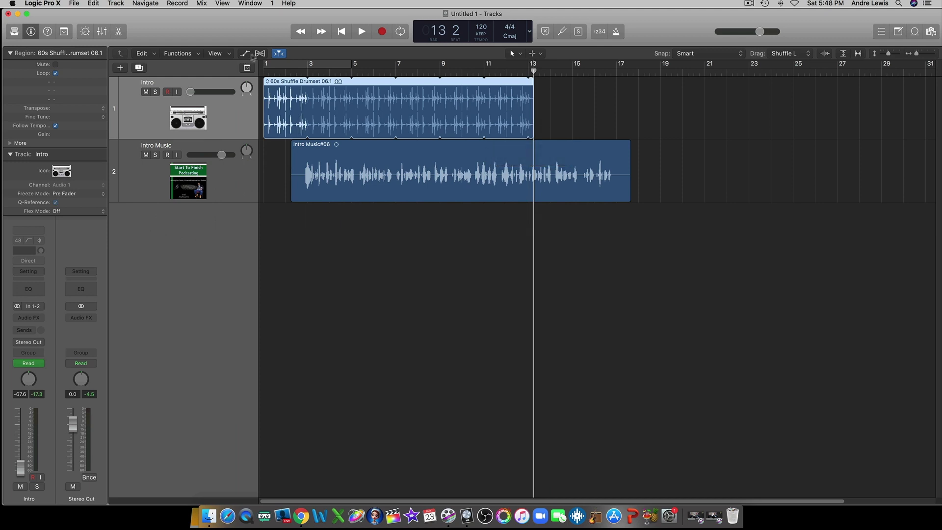
left_click(245, 53)
left_click(245, 54)
Select the drum region together with all regions following it, and clear the selection
left_click_drag(680, 91, 279, 234)
left_click(856, 215)
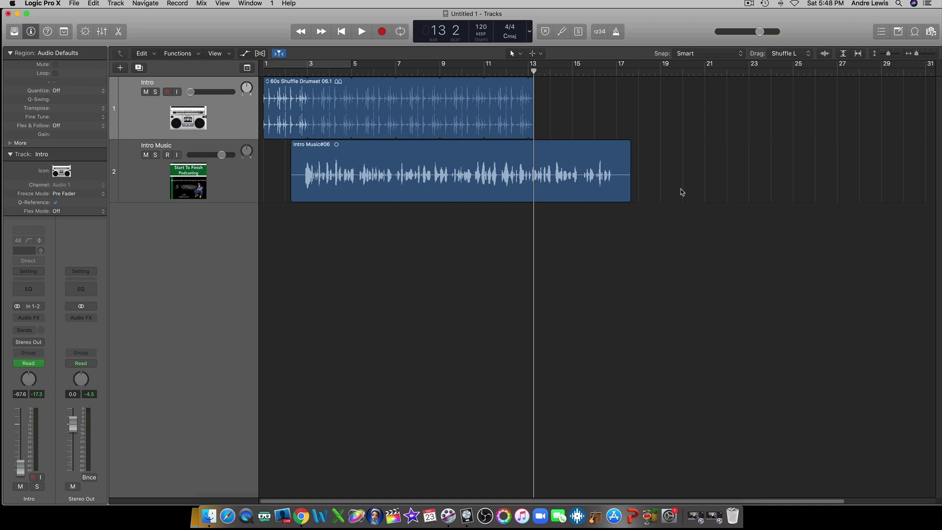
left_click(273, 85)
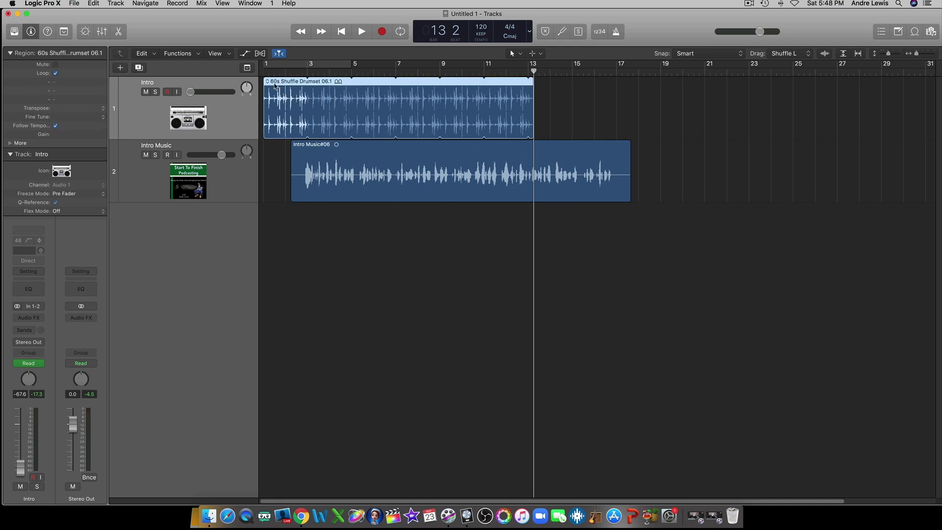
key("shift+f")
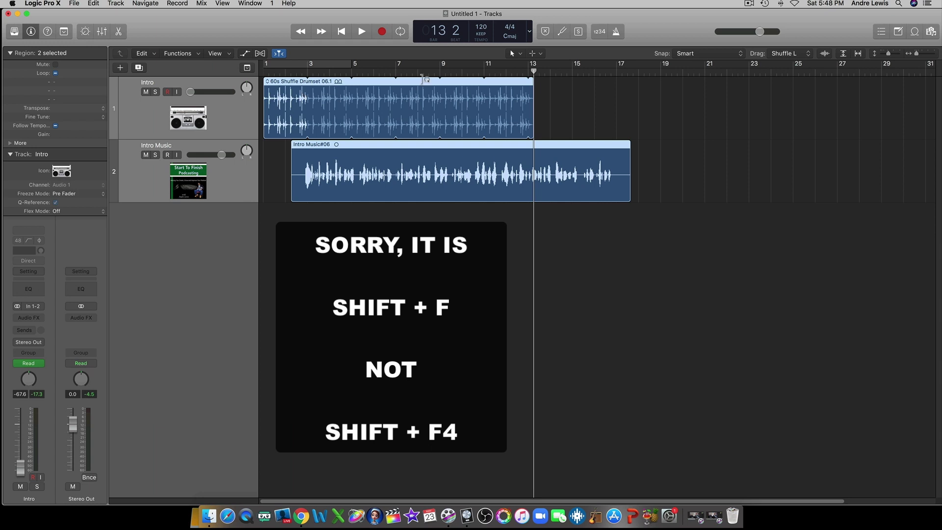
left_click(674, 107)
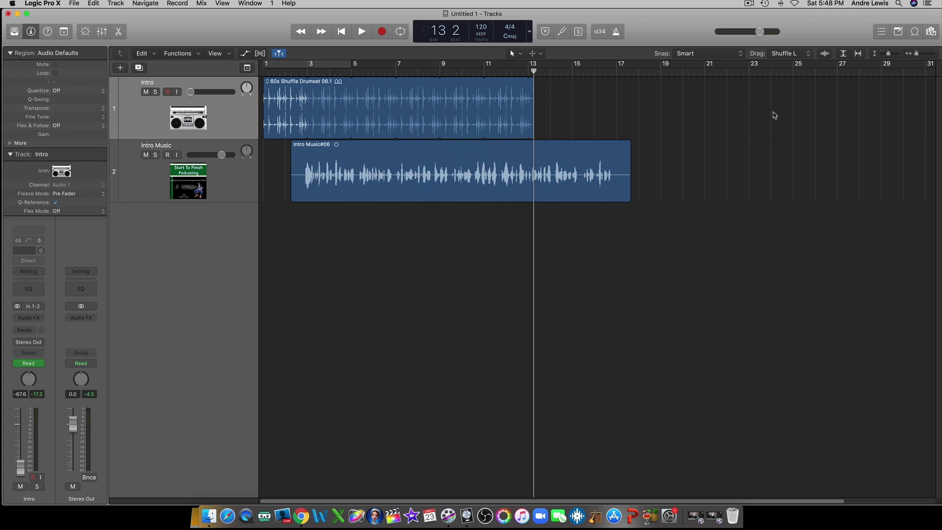
Move the project end marker back to about bar 18, just past the end of the Intro Music voice region
scroll(774, 116, "right", 5)
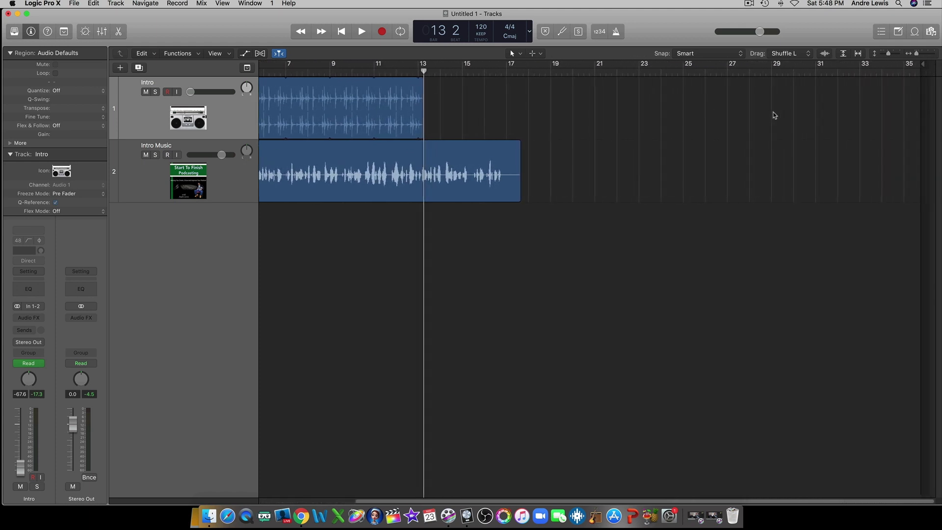
scroll(773, 116, "left", 1)
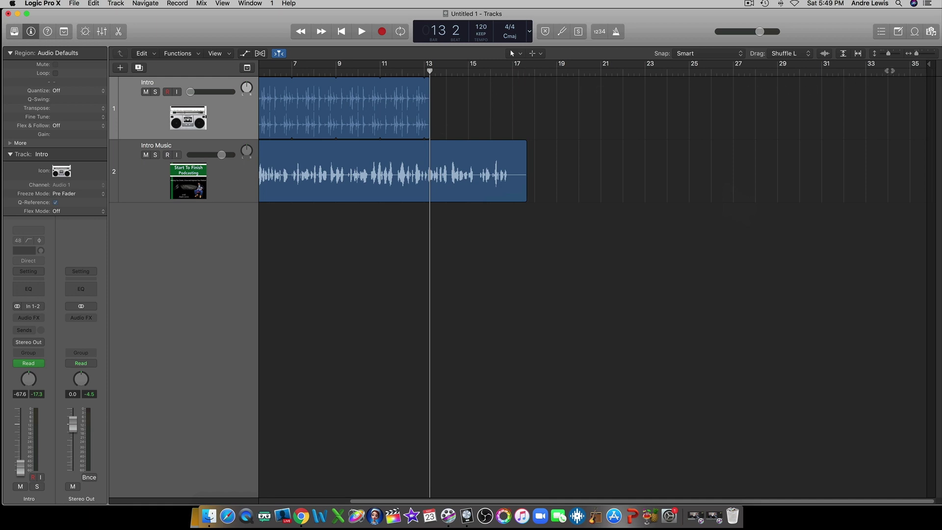
left_click_drag(928, 66, 929, 66)
mouse_move(922, 67)
left_mouse_down()
mouse_move(515, 61)
mouse_move(530, 63)
left_mouse_up()
scroll(532, 66, "left", 5)
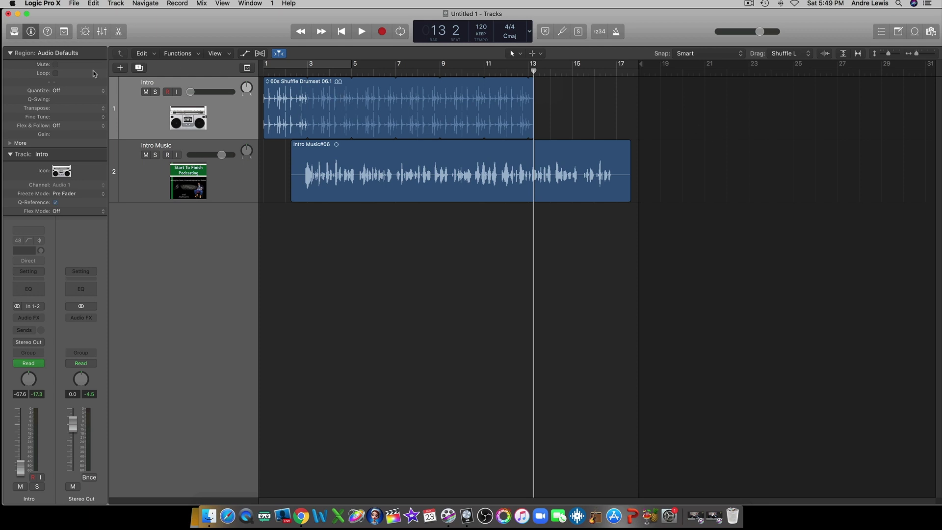
Select both the drum and voice regions and open the bounce settings for the project
left_click(277, 82)
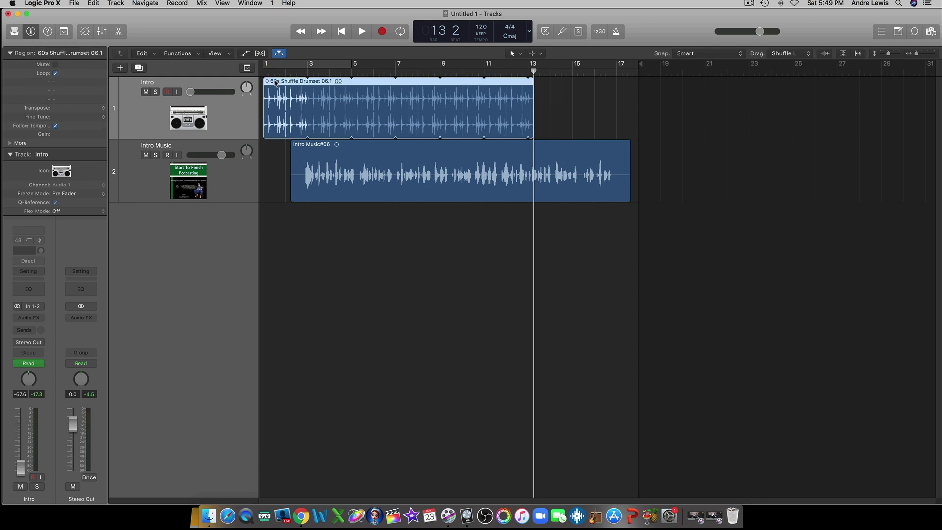
key("super+a")
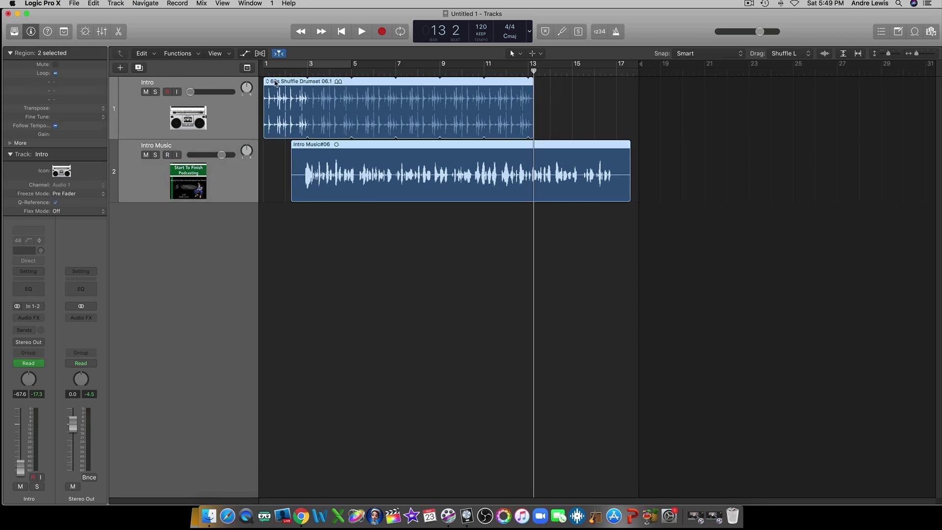
left_click(74, 5)
mouse_move(134, 208)
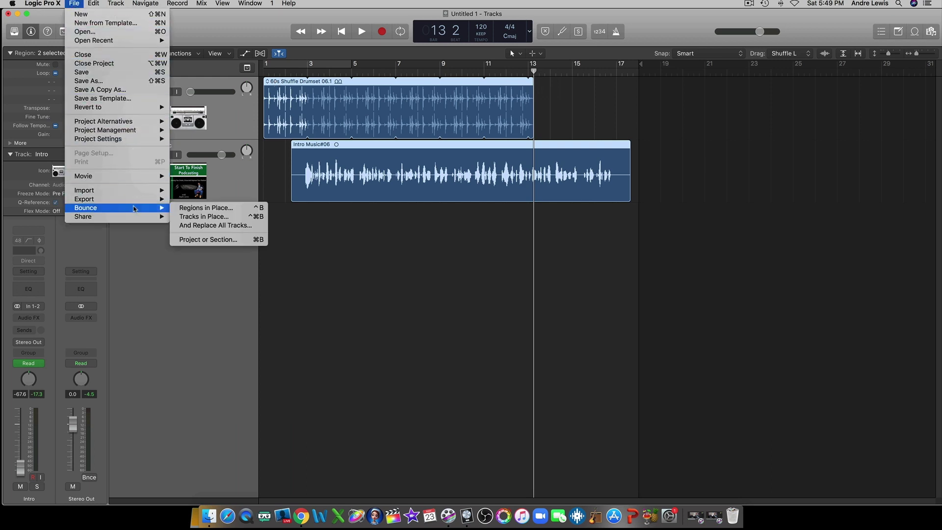
left_click(189, 241)
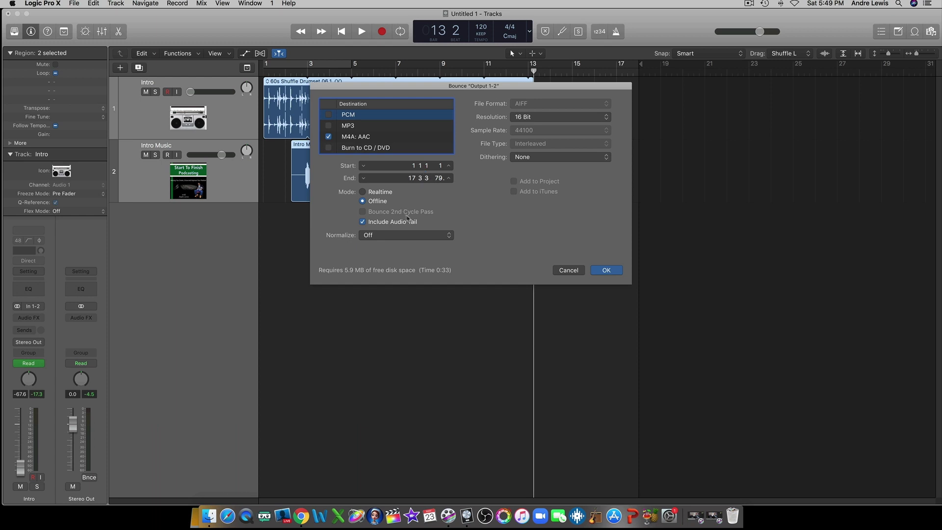
Bounce the project with Normalize kept off, saving it to the Desktop under the host's first name followed by "Into"
left_click(450, 237)
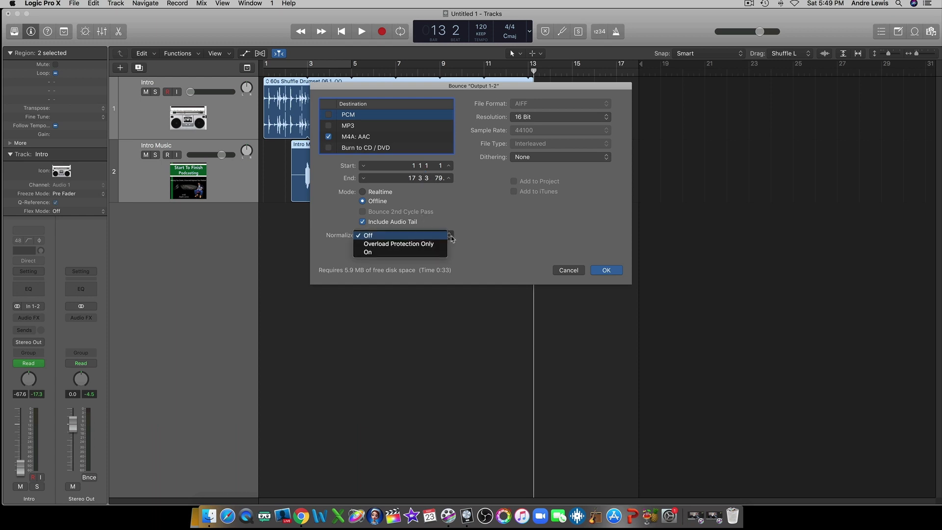
left_click(452, 238)
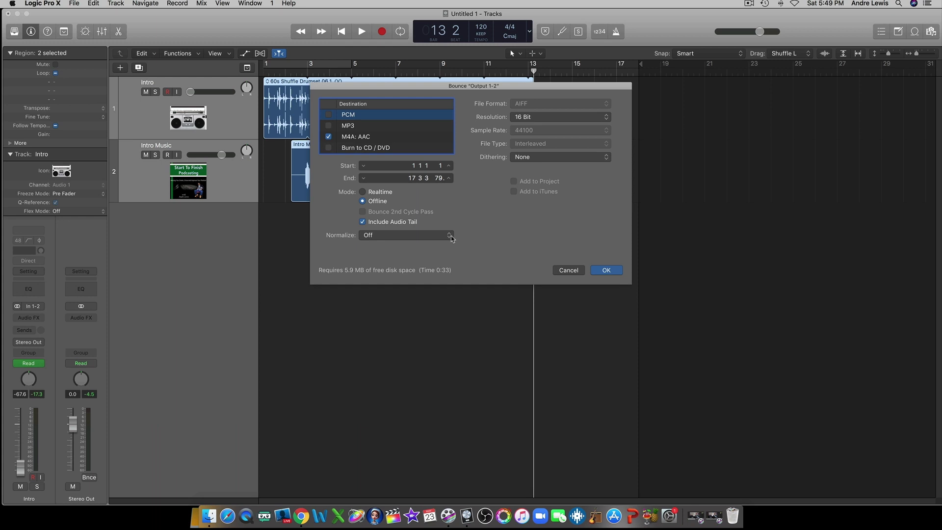
left_click(606, 272)
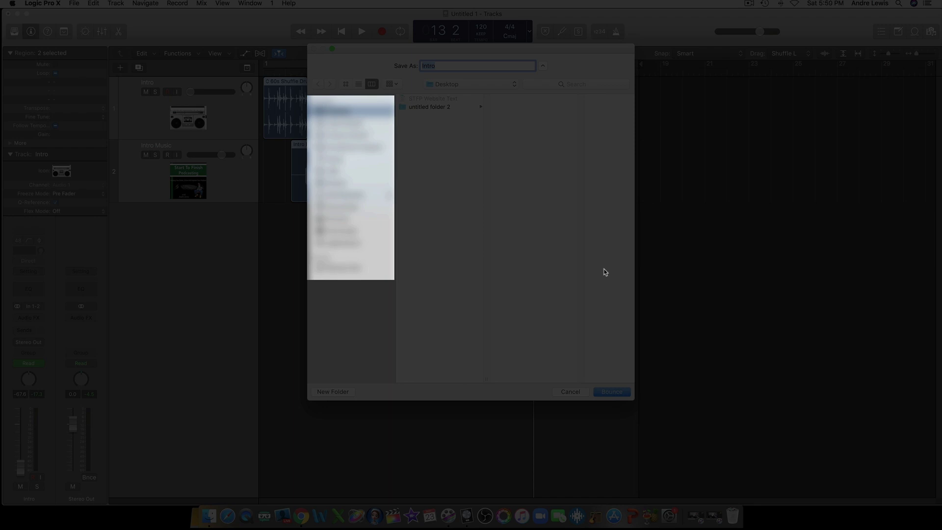
type("Andre's")
left_click(605, 393)
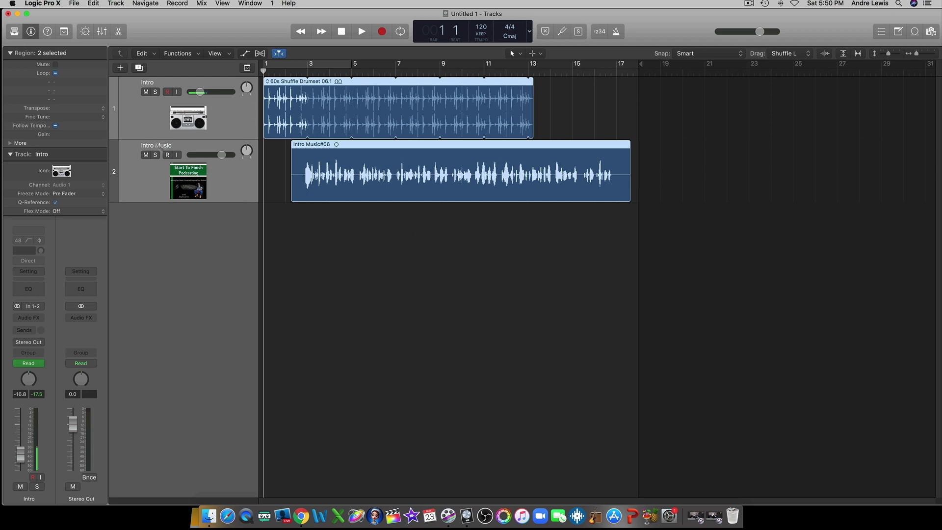
Minimise the project, bring the bounced M4A file to the middle of the desktop and play it in QuickTime Player to check the intro
left_click(18, 14)
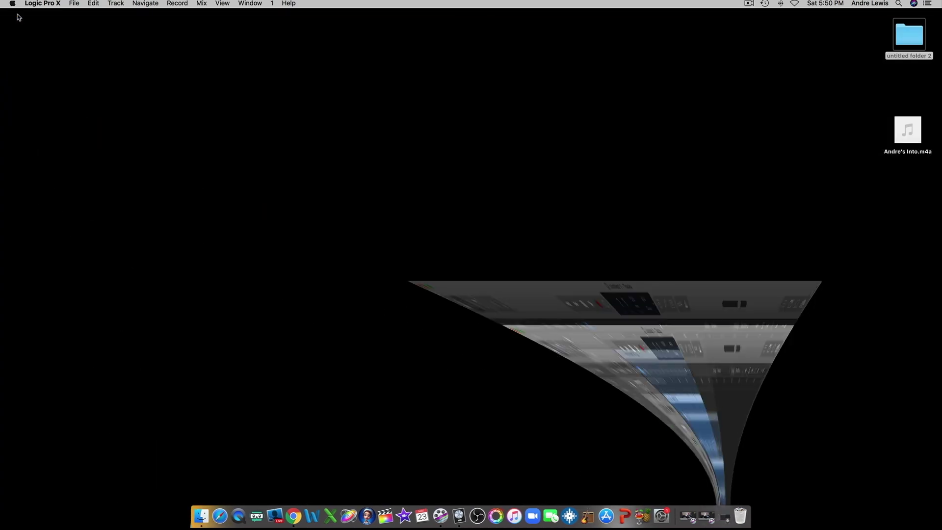
left_click_drag(902, 130, 575, 190)
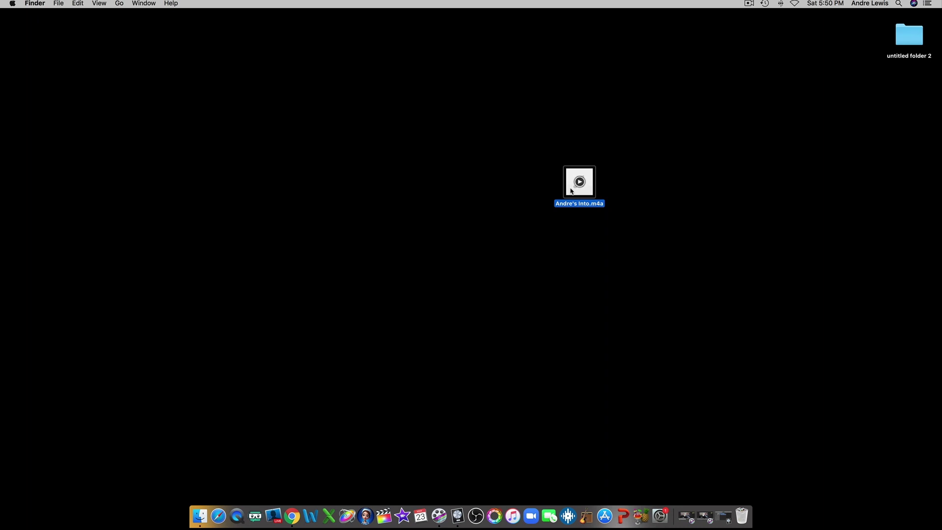
double_click(571, 191)
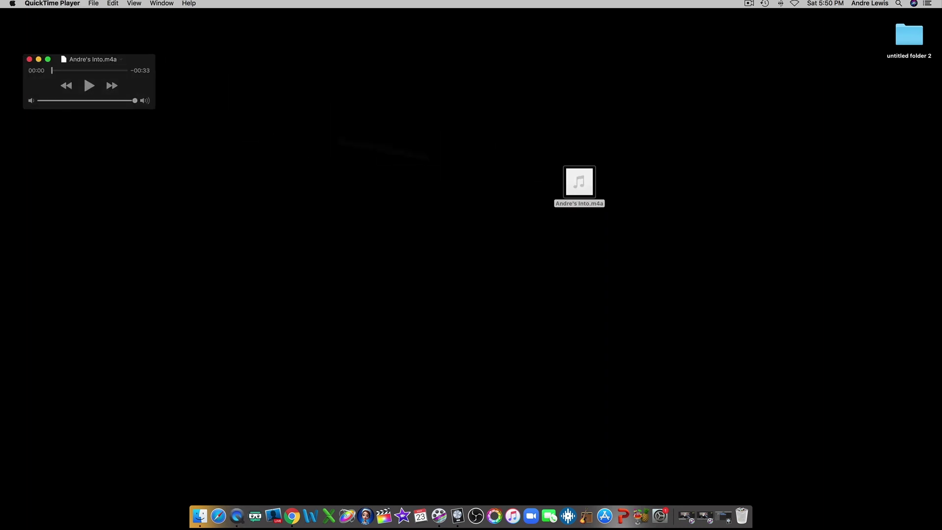
left_click(87, 86)
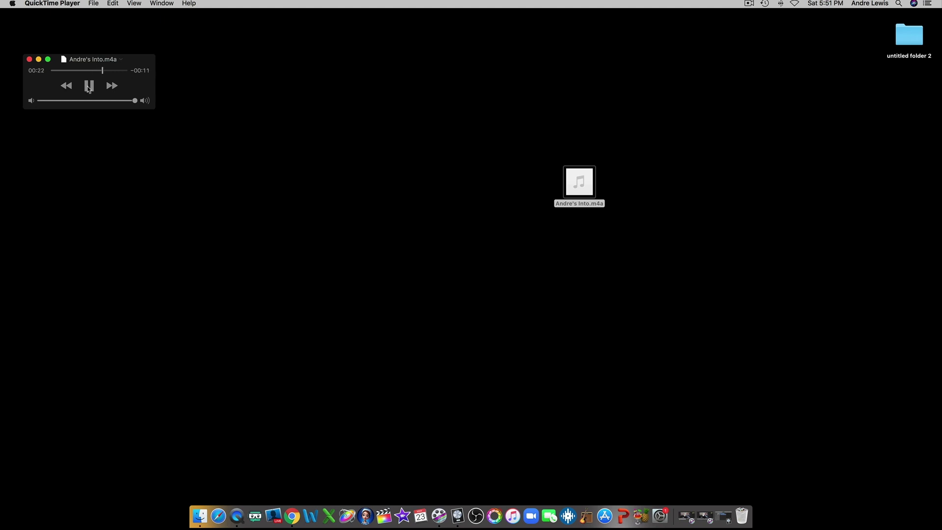
left_click(29, 59)
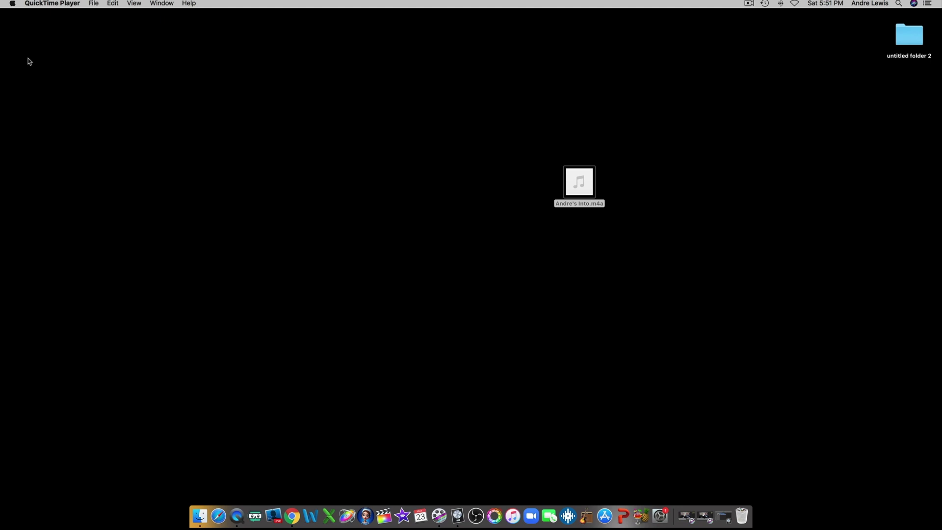